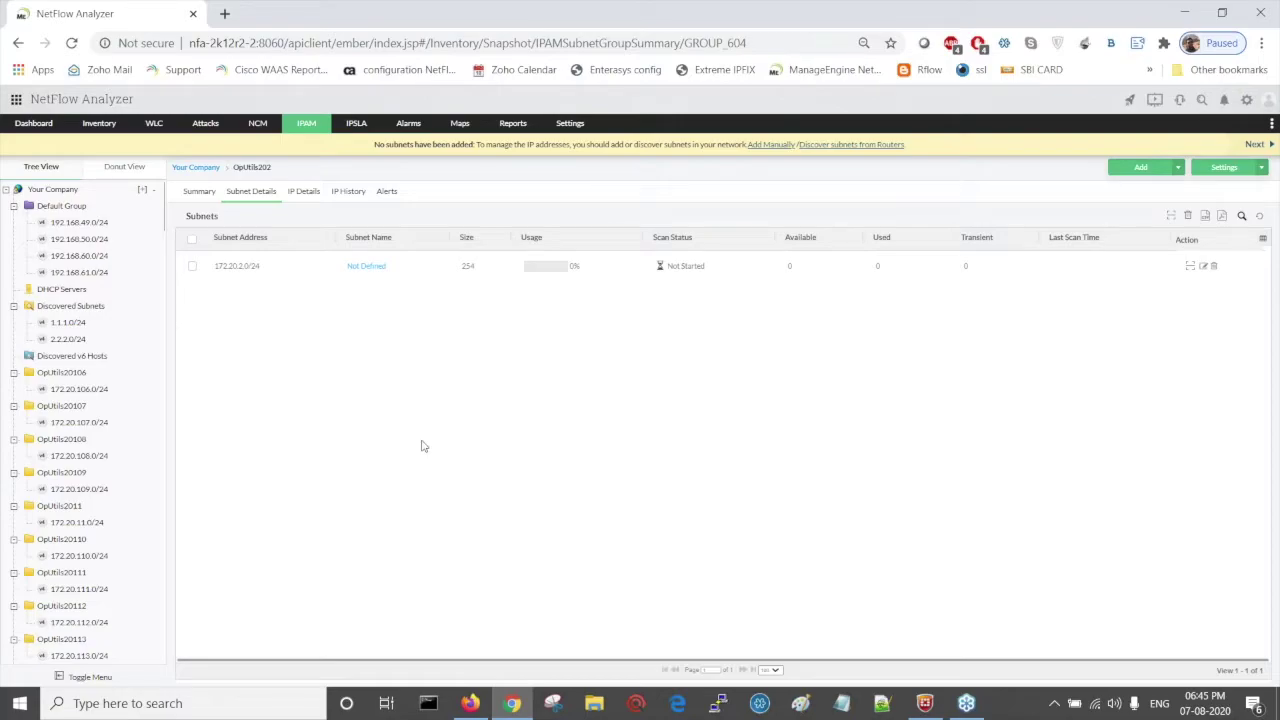
# Advance the presentation to the Switch Port Mapping slide and open the Switch Port Mapper inventory in NetFlow Analyzer
pyautogui.hotkey('alt', 'Tab')
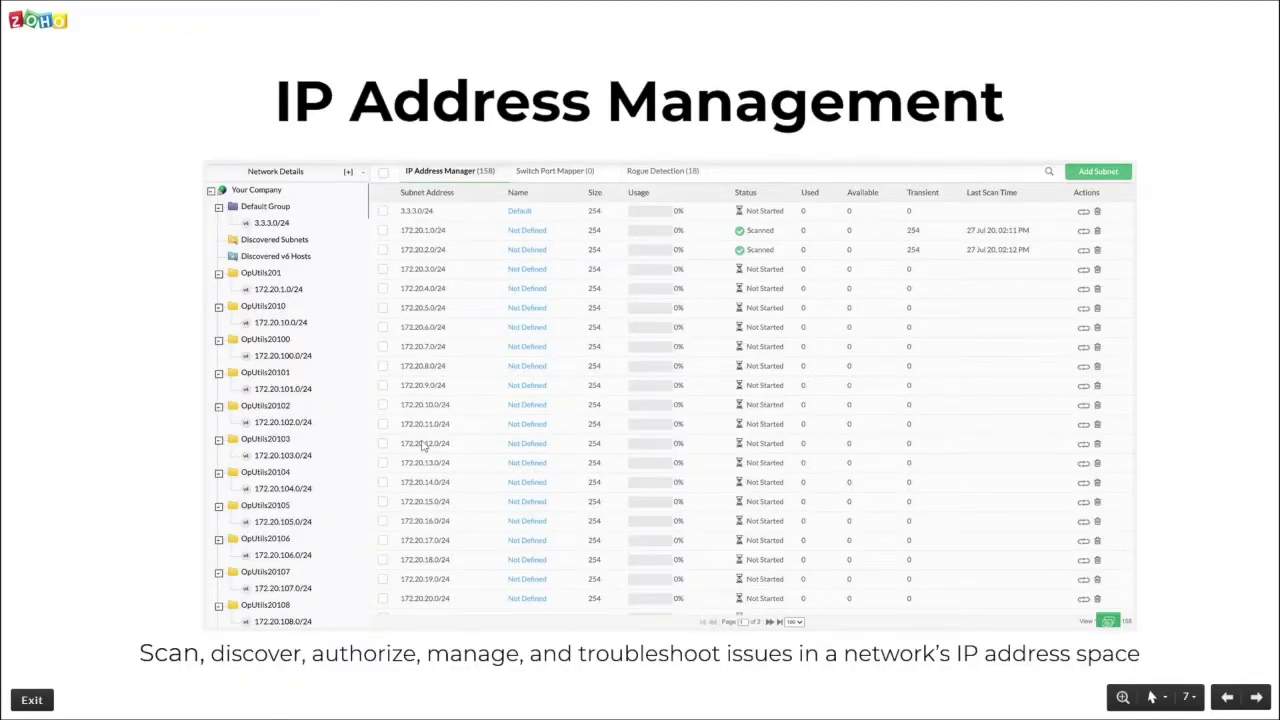
pyautogui.press('Right')
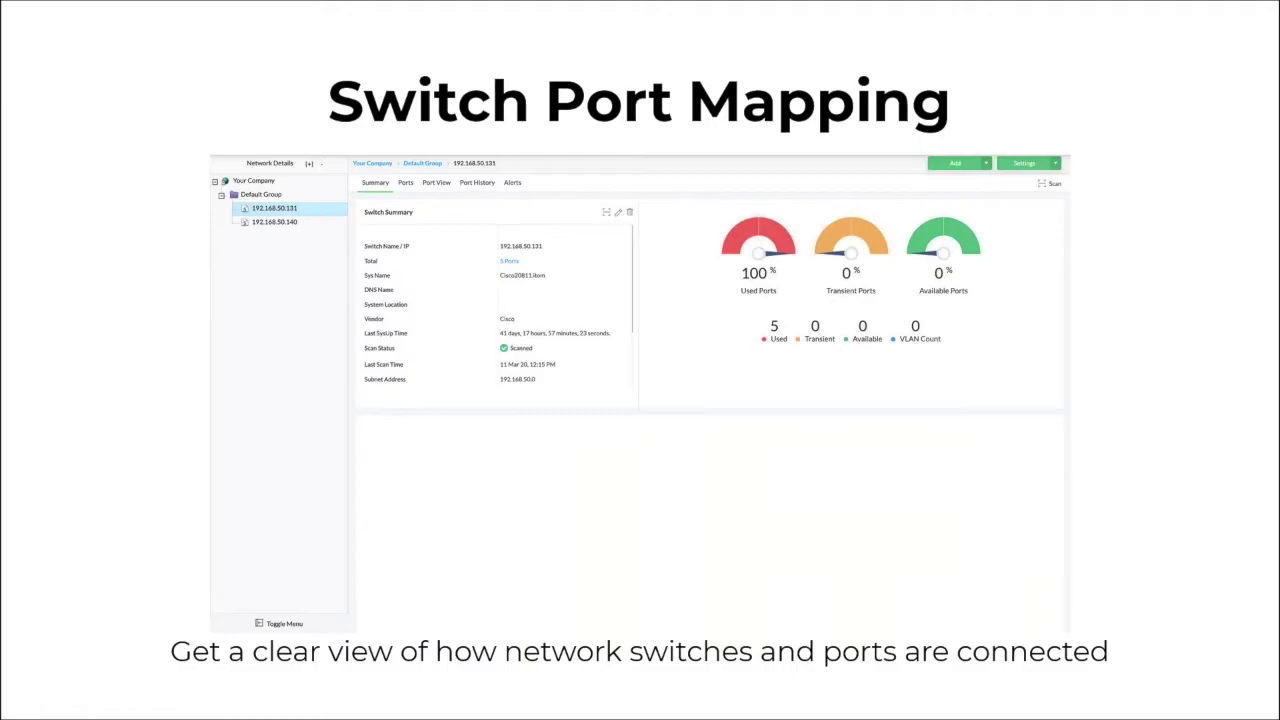
pyautogui.hotkey('alt', 'Tab')
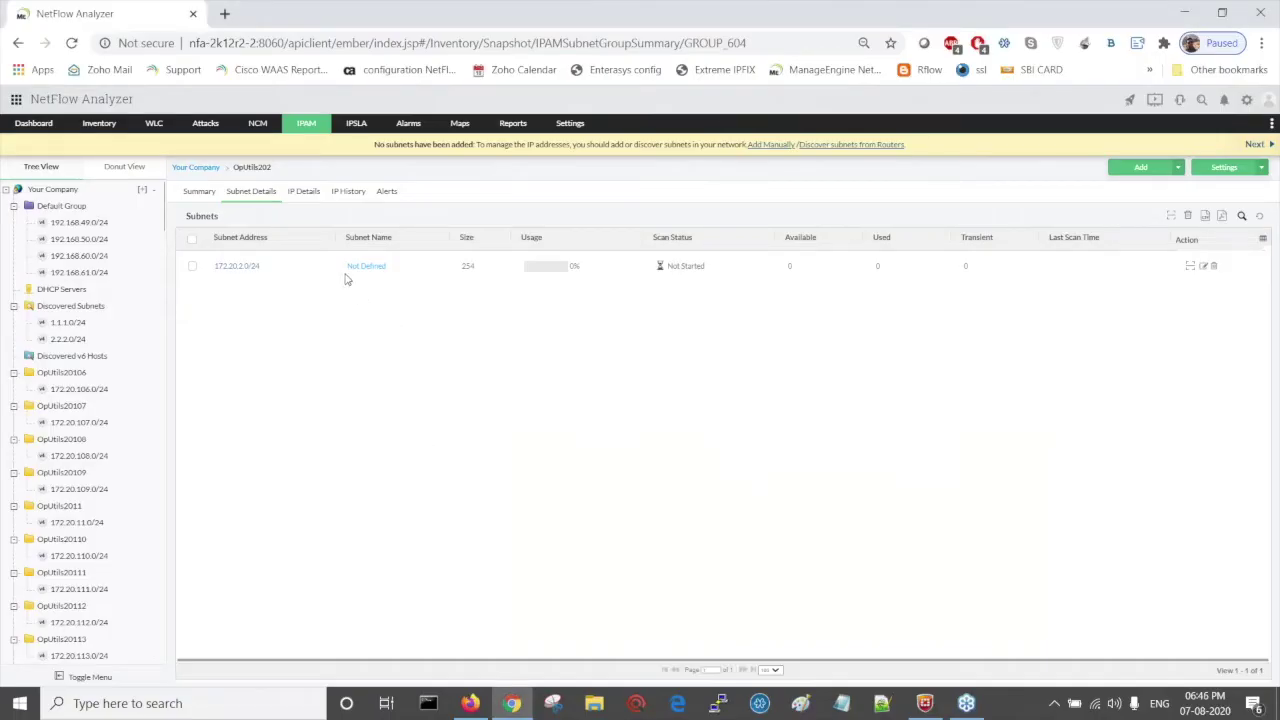
pyautogui.click(305, 124)
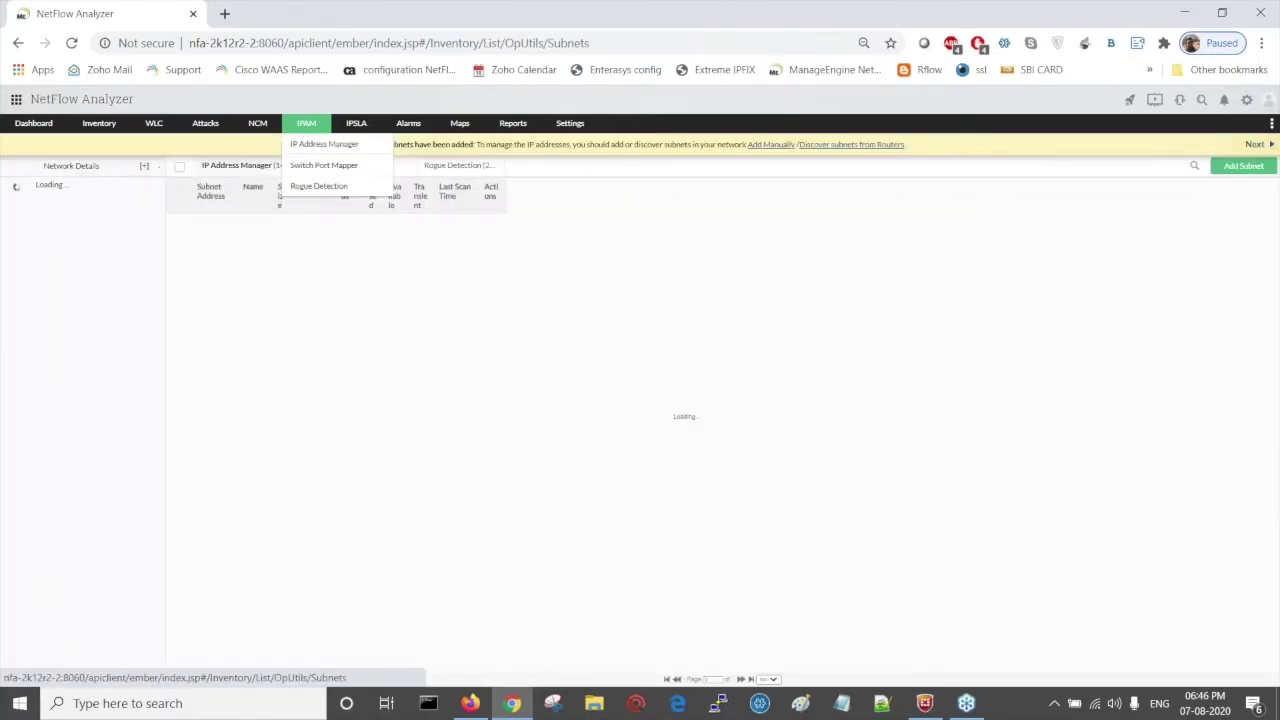
pyautogui.click(362, 170)
pyautogui.click(358, 168)
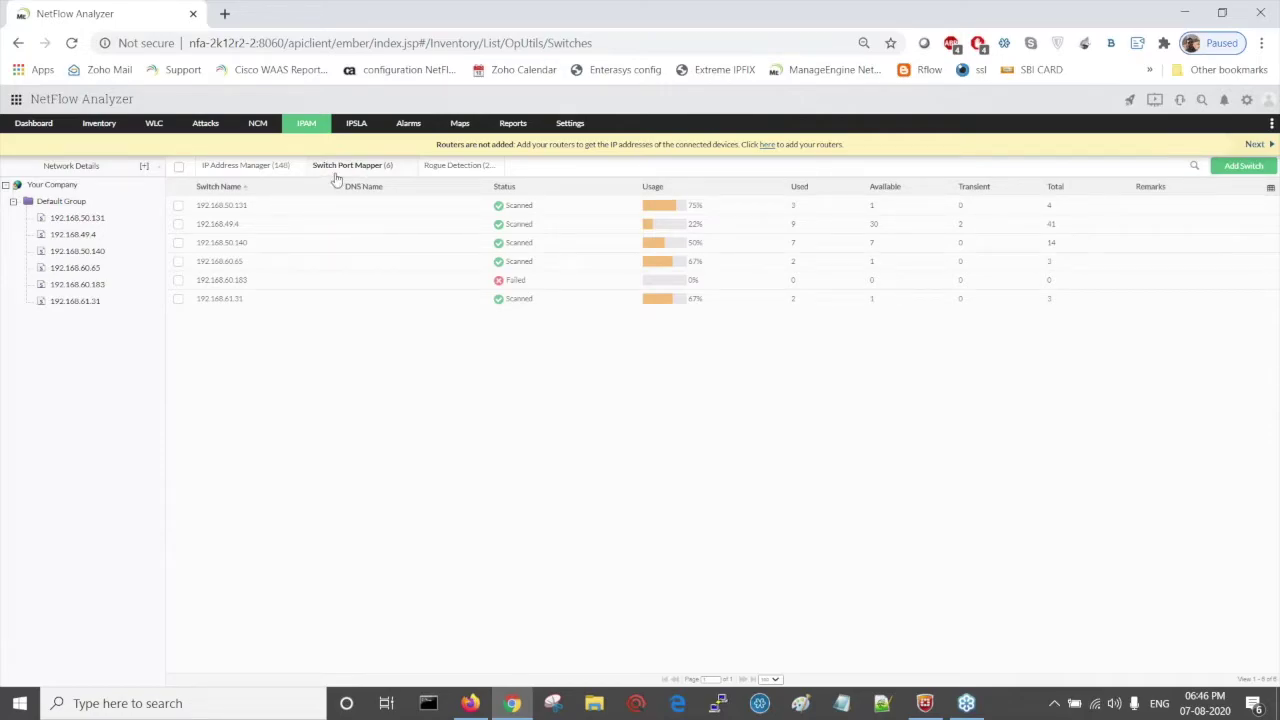
# View the ports and port layout of switch 192.168.50.131, and the port layout of 192.168.49.4, returning to the company-wide switch list
pyautogui.click(226, 208)
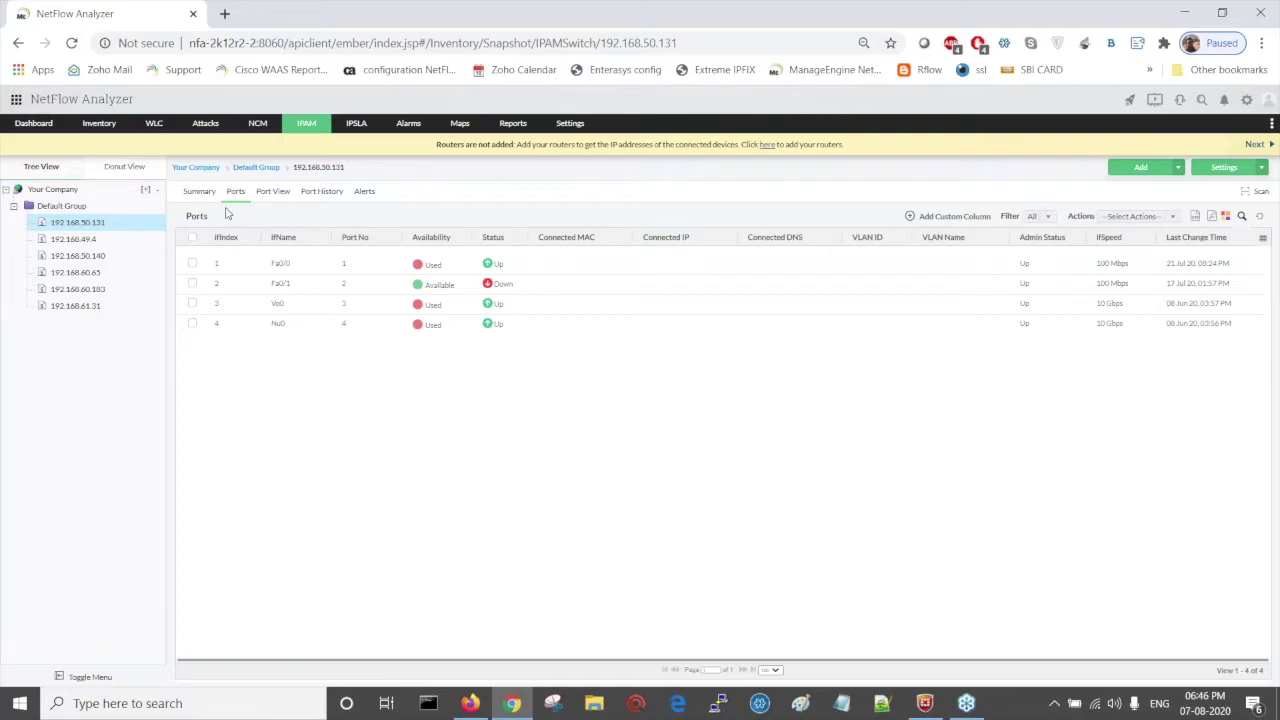
pyautogui.click(274, 195)
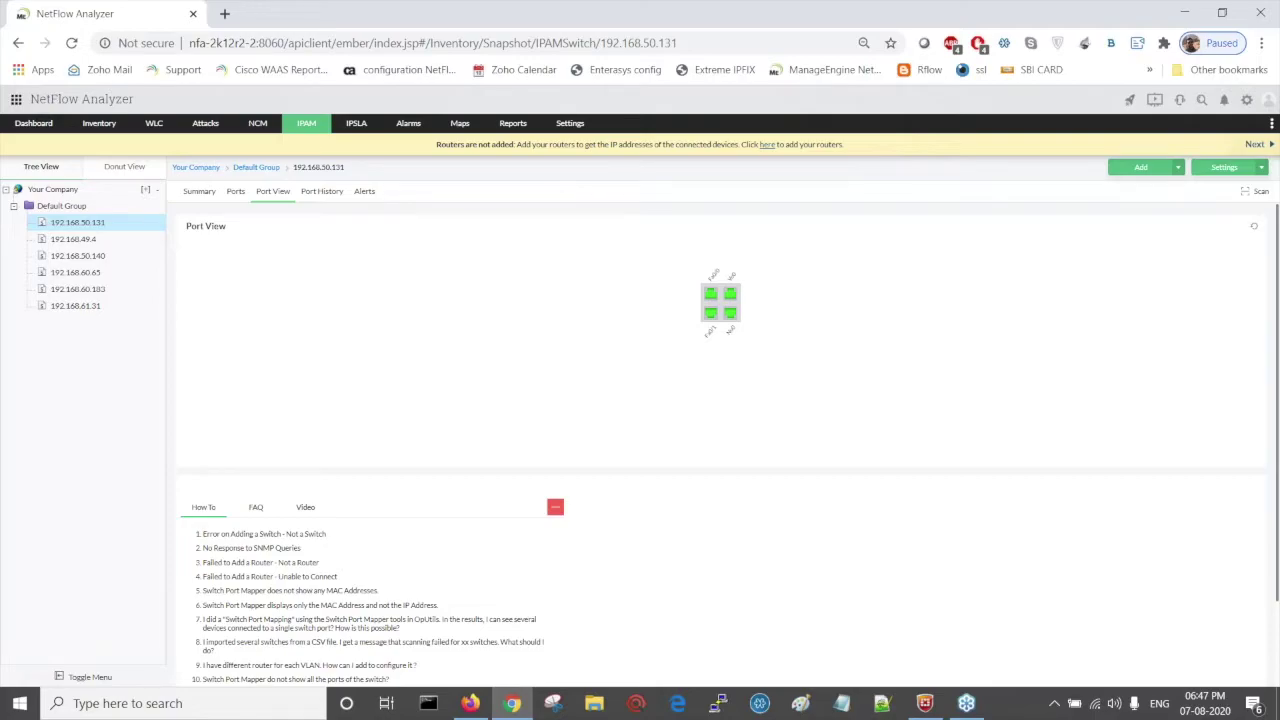
pyautogui.click(203, 171)
pyautogui.click(246, 293)
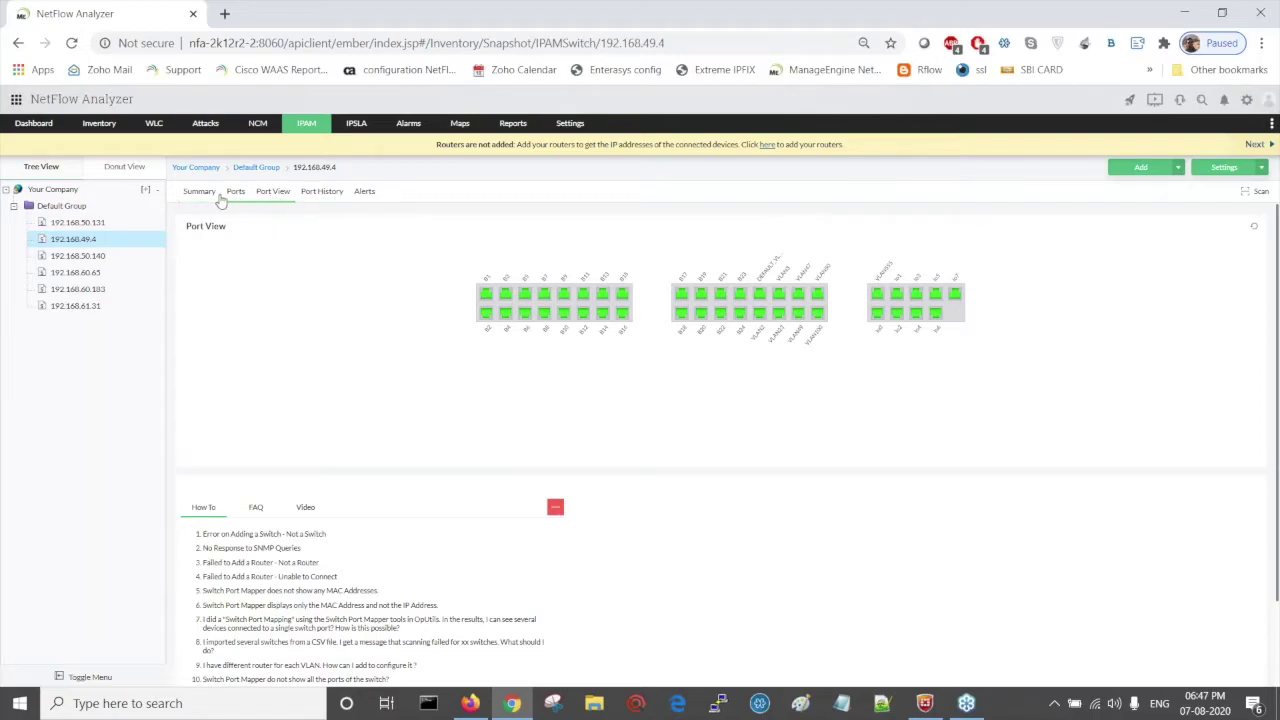
pyautogui.click(204, 168)
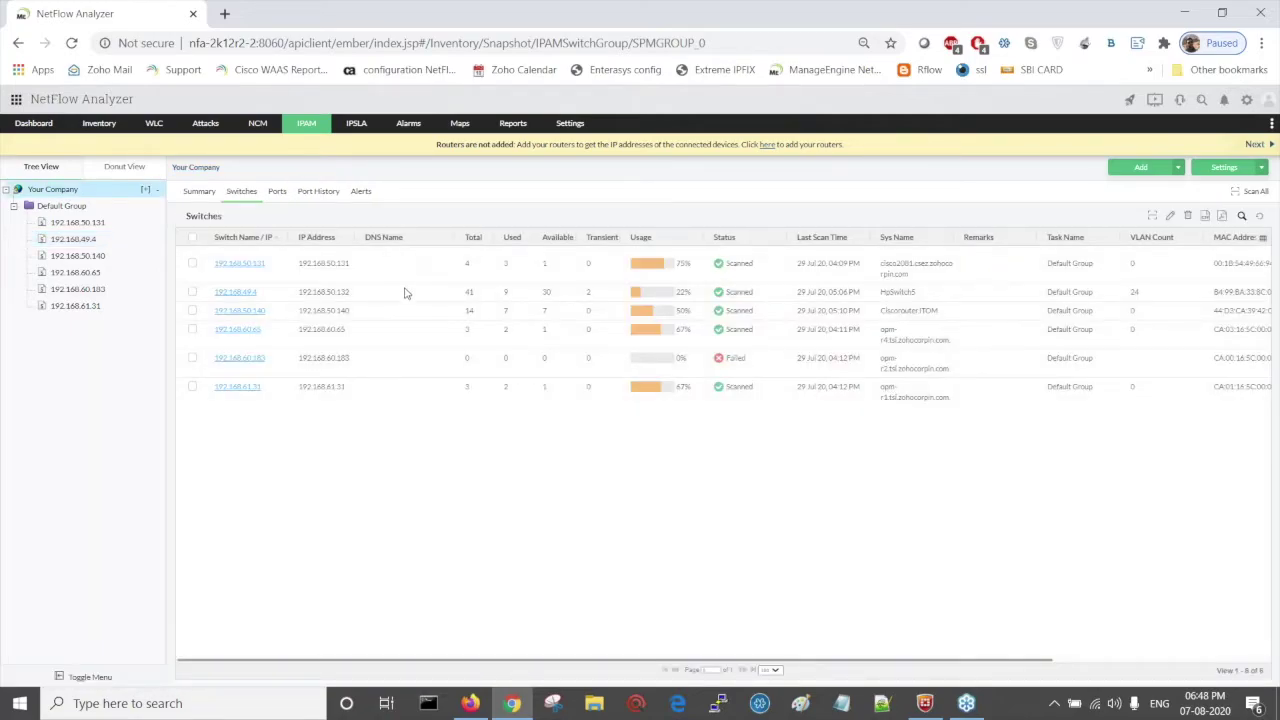
# Review the OpUtils settings for Routers, Active Directory, and the general and scheduler options of IP Address Manager
pyautogui.click(570, 124)
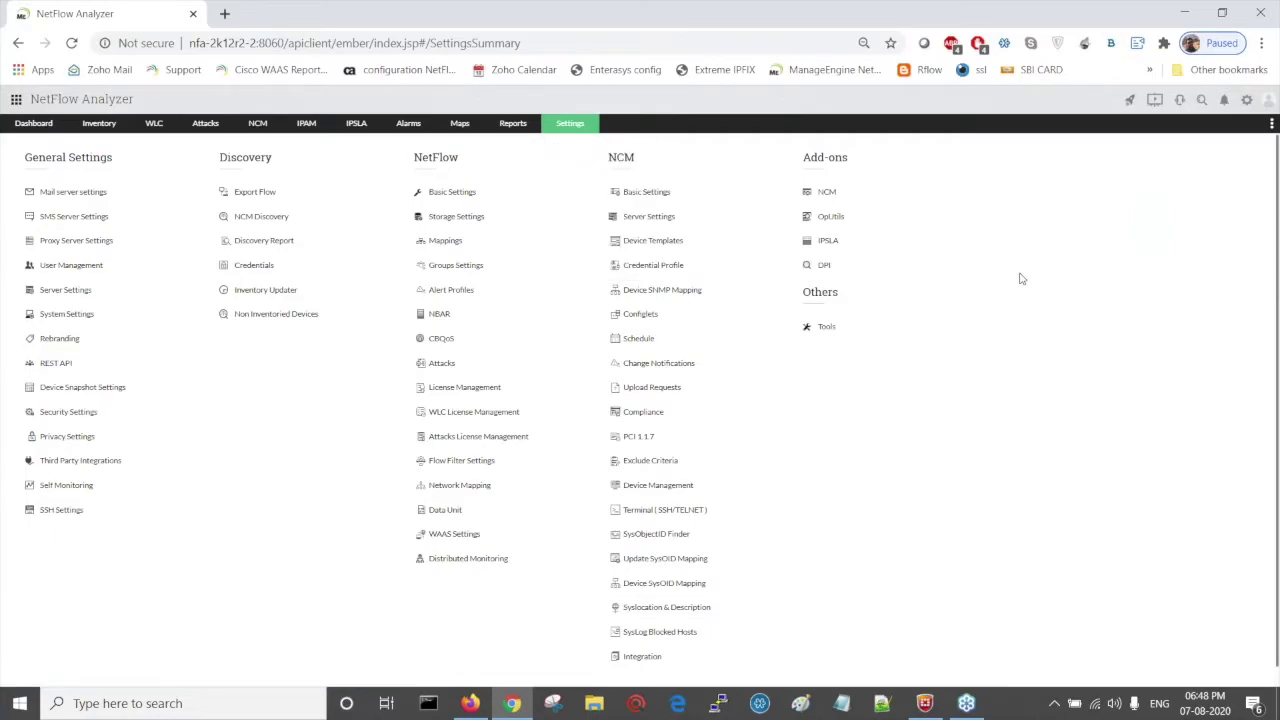
pyautogui.click(836, 225)
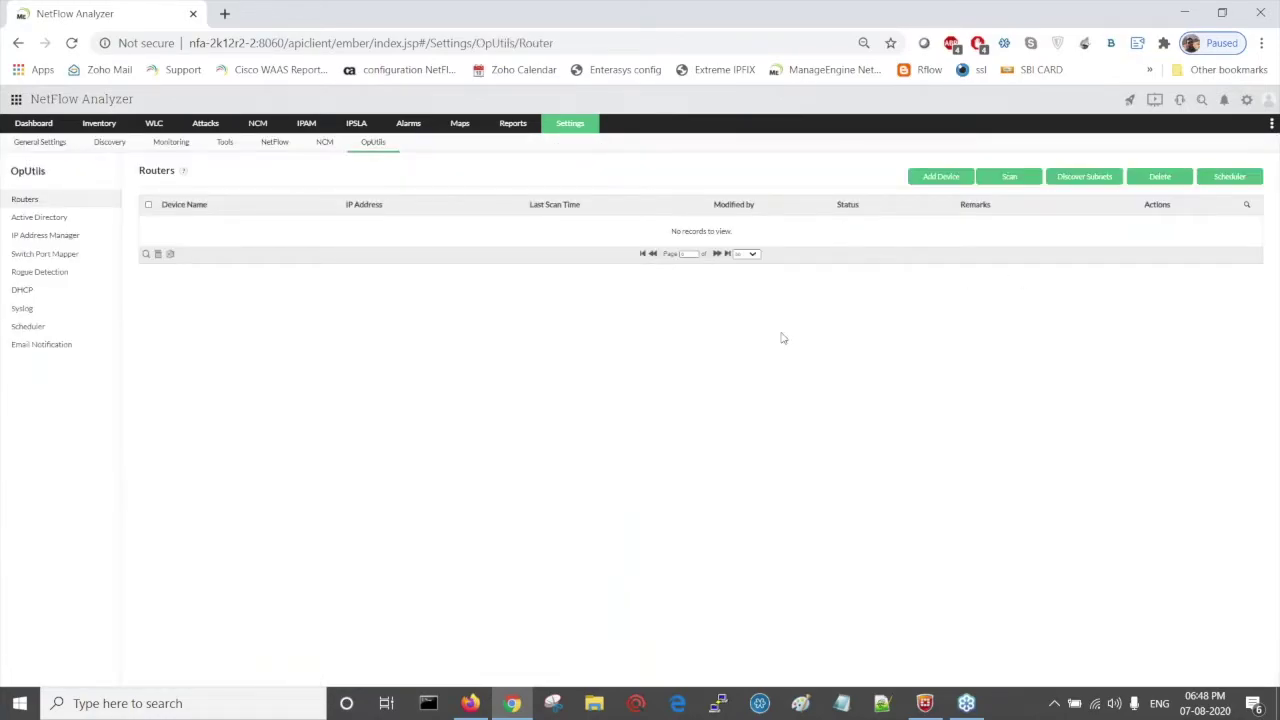
pyautogui.click(41, 219)
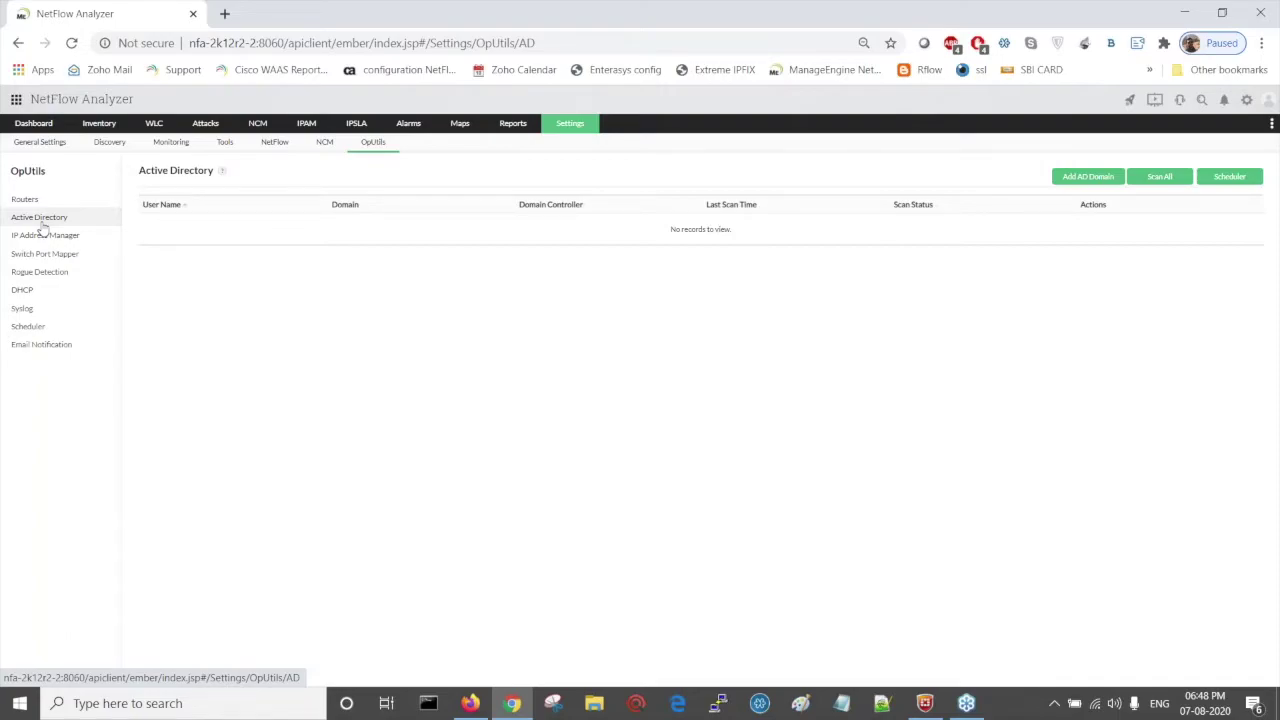
pyautogui.click(44, 236)
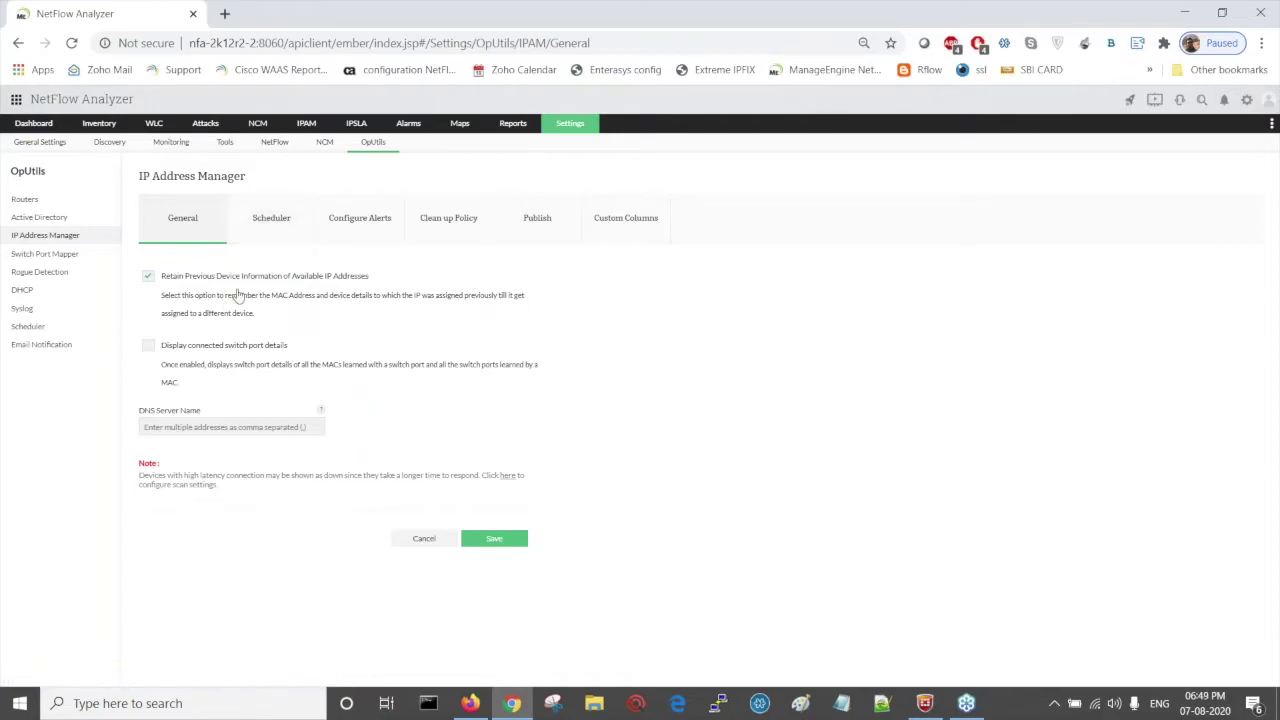
pyautogui.click(287, 237)
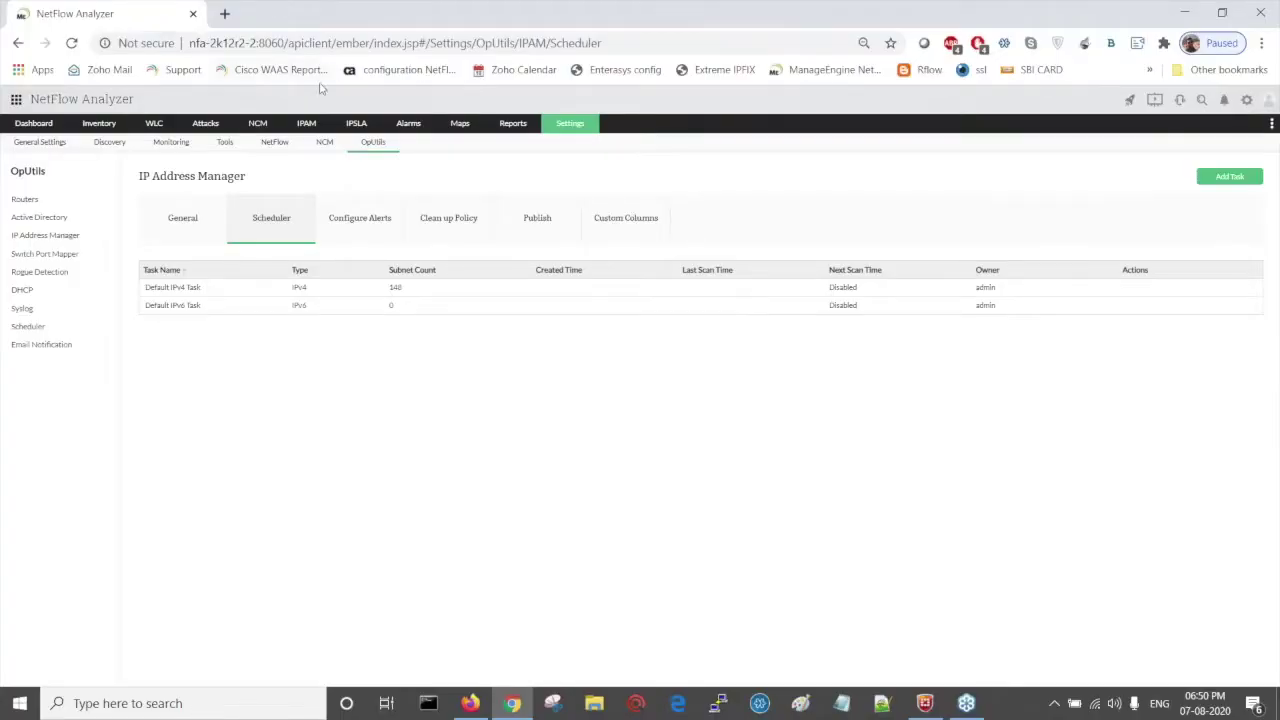
# Open the Rogue Detection inventory and examine the trusted, discovered and rogue device lists
pyautogui.moveTo(305, 130)
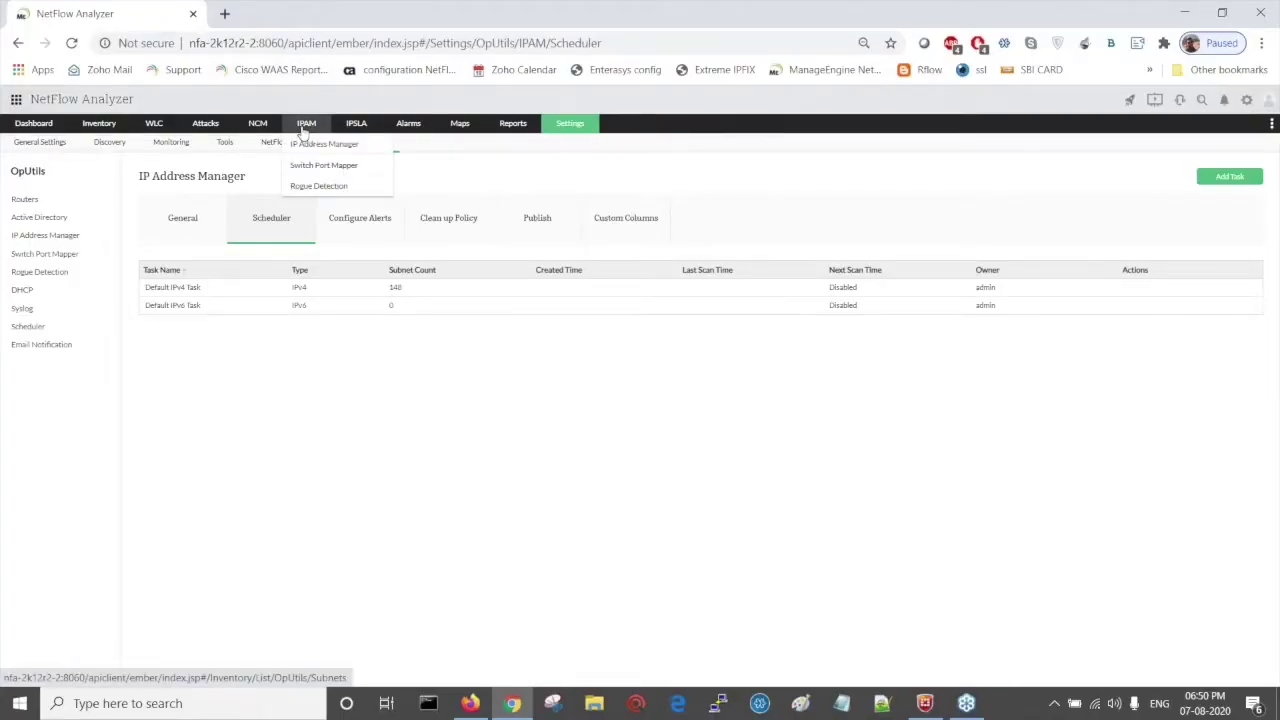
pyautogui.click(305, 130)
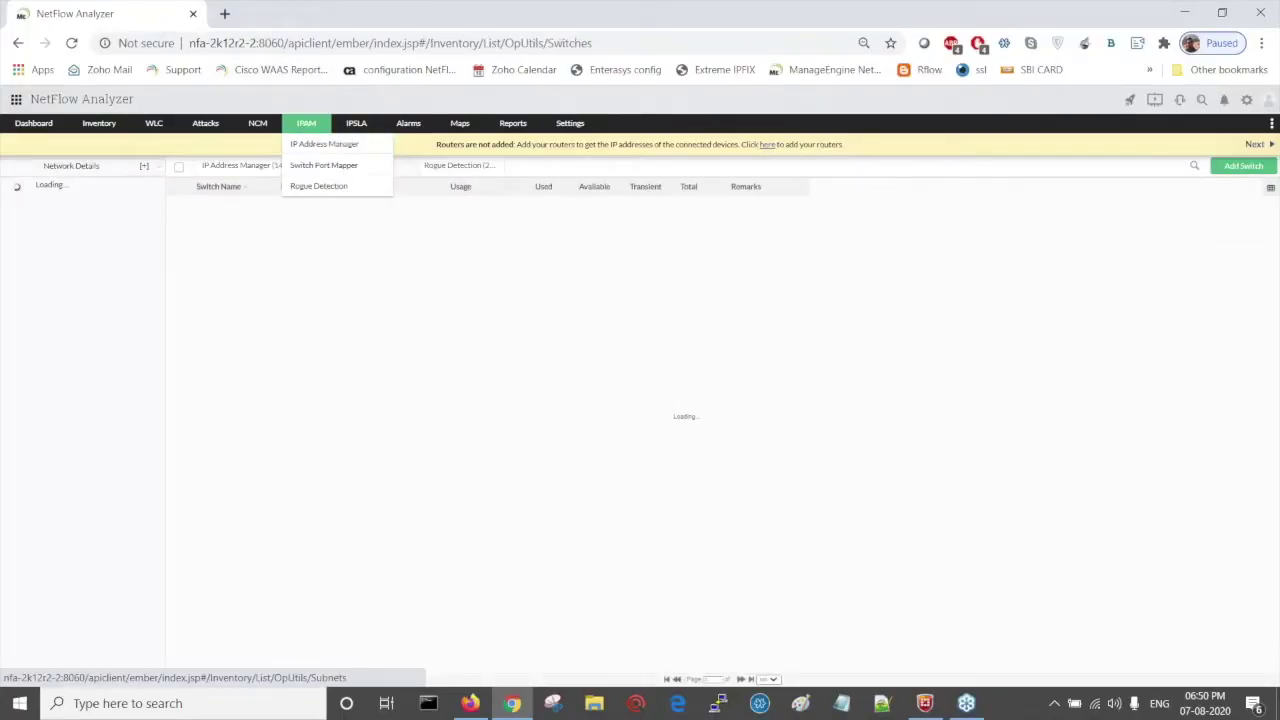
pyautogui.click(458, 165)
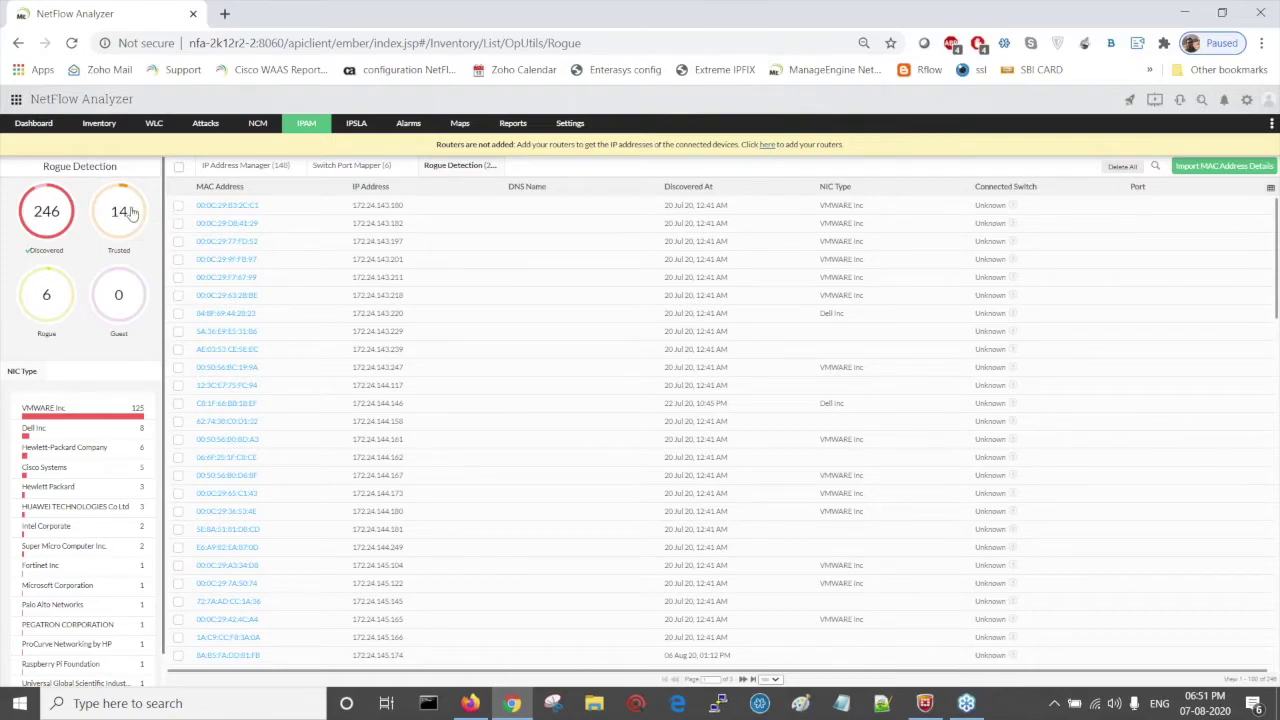
pyautogui.click(144, 220)
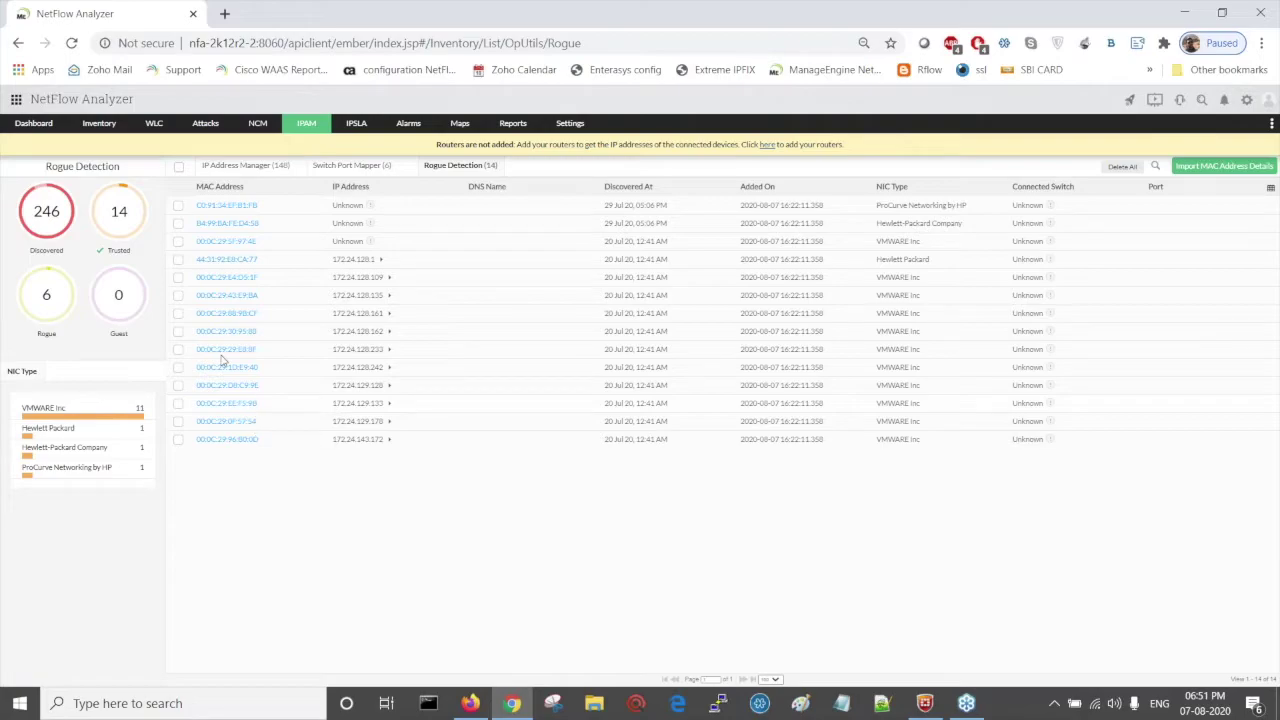
pyautogui.click(52, 227)
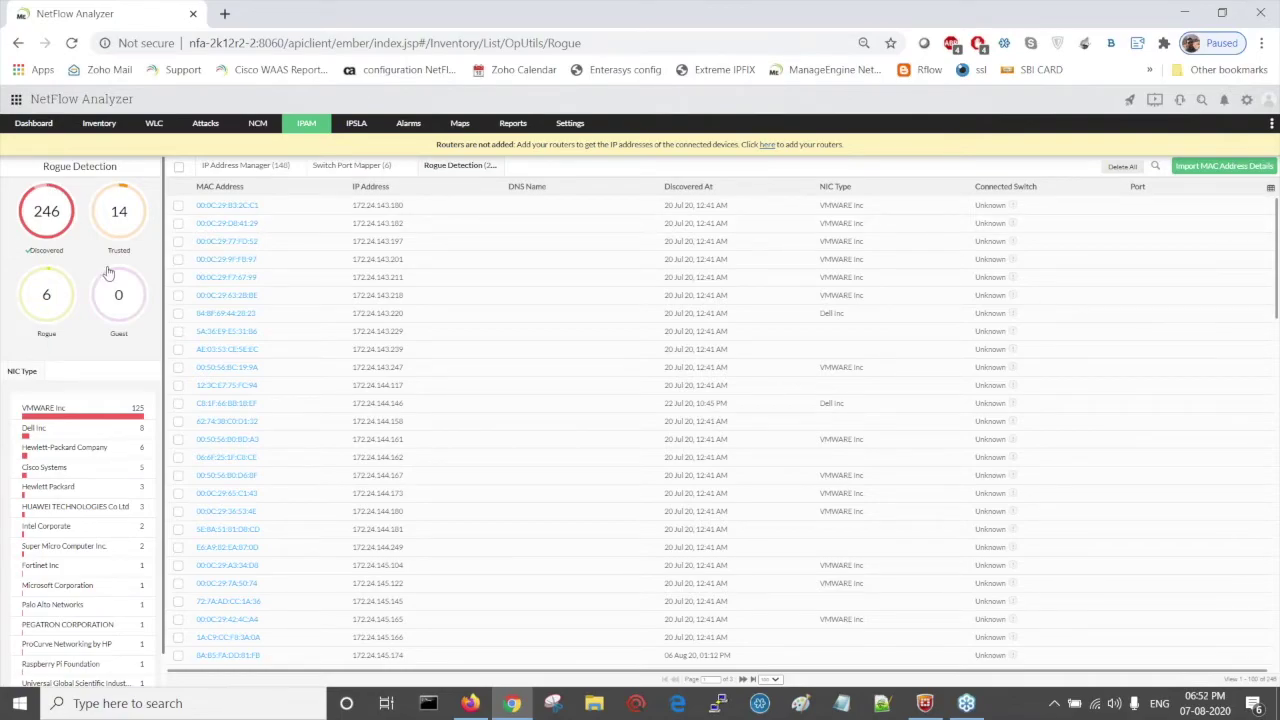
pyautogui.click(61, 283)
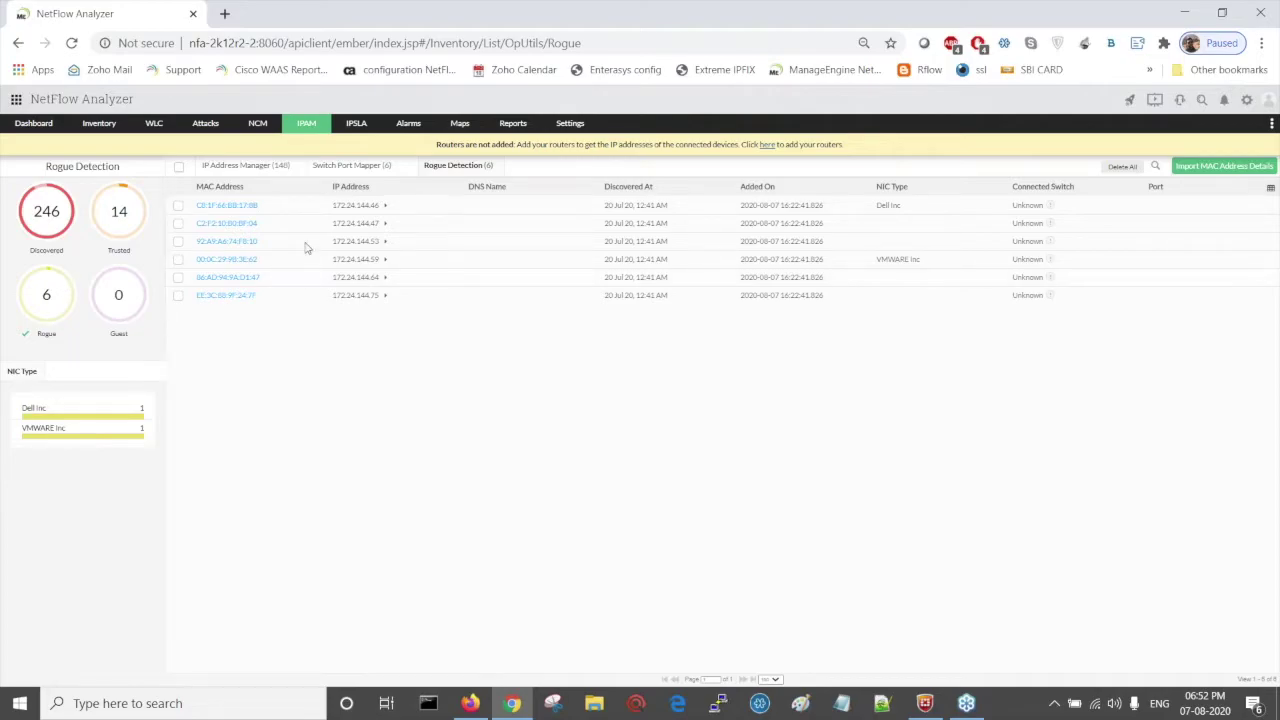
# Advance the presentation to the Reports slide, and view the OpUtils Switches by Usage report with details for switch 192.168.50.140 in NetFlow Analyzer
pyautogui.hotkey('alt', 'Tab')
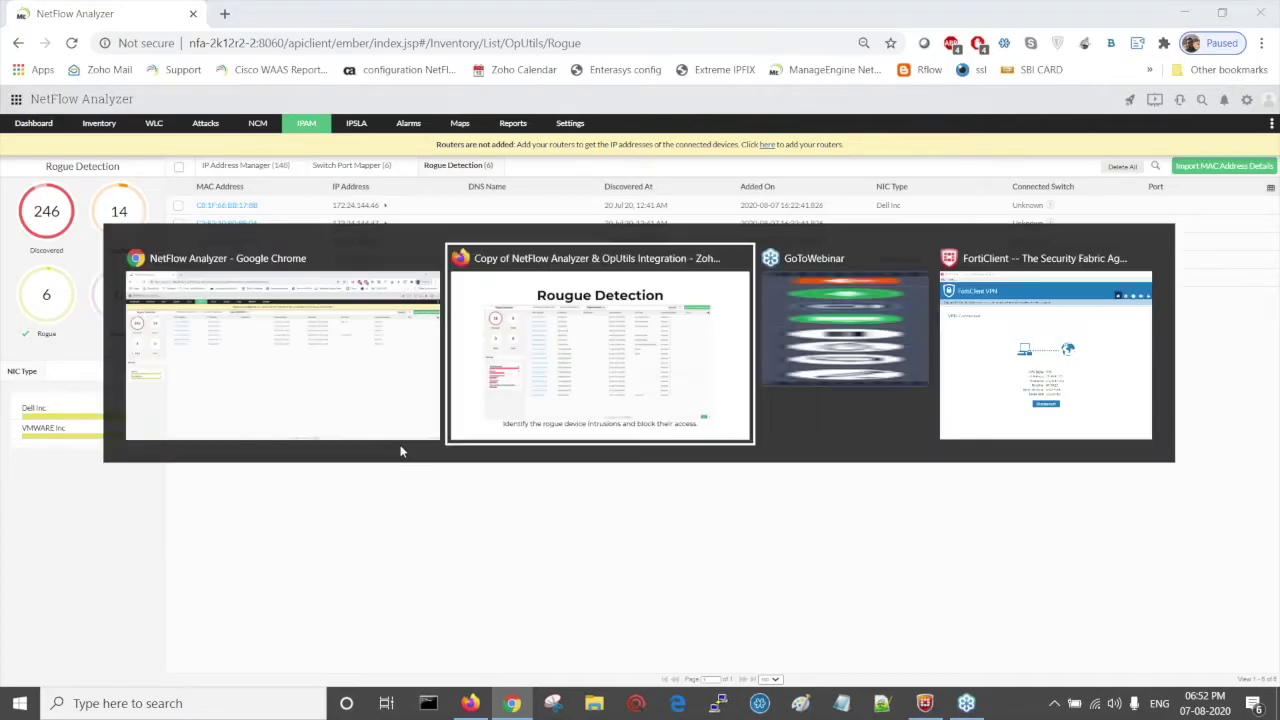
pyautogui.press('Right')
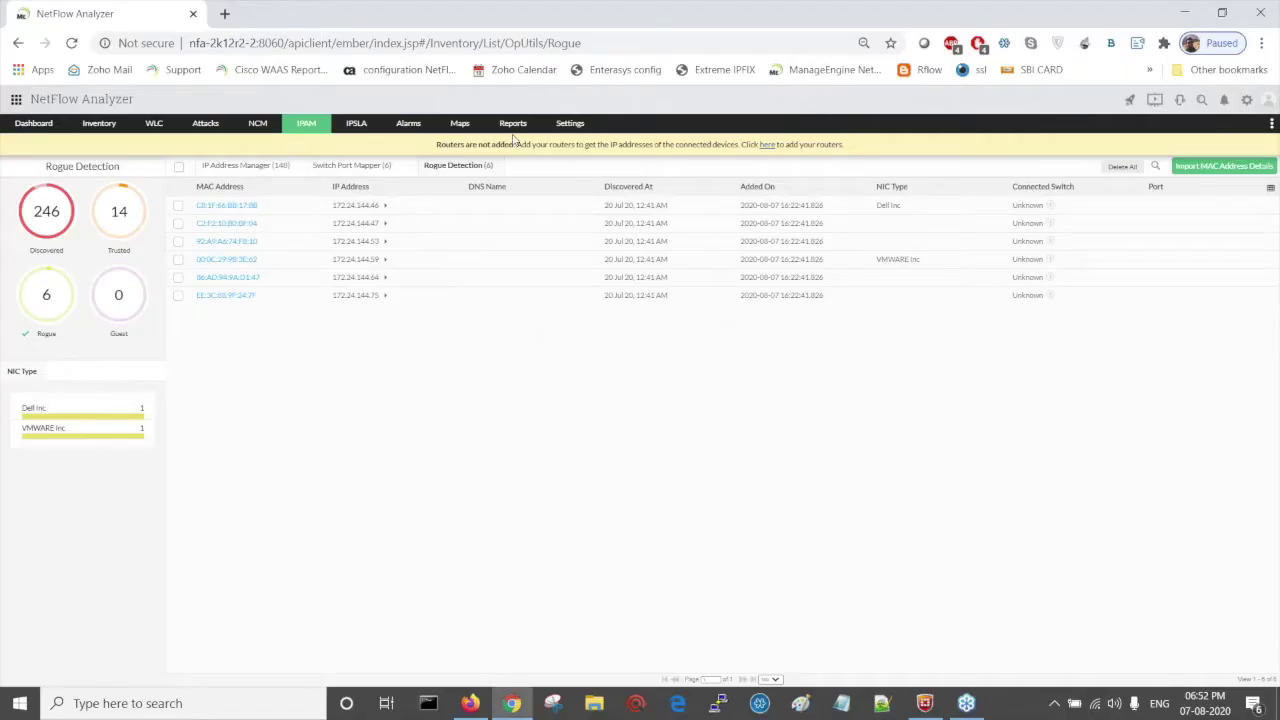
pyautogui.click(512, 125)
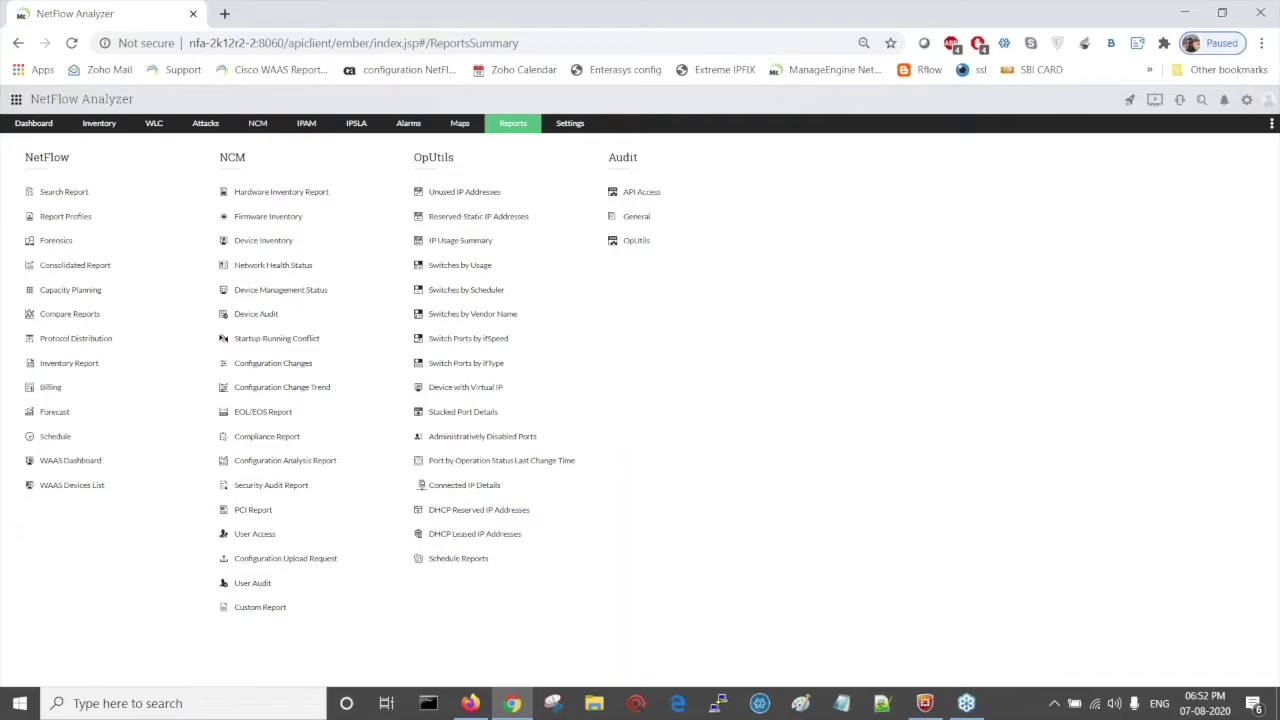
pyautogui.click(456, 268)
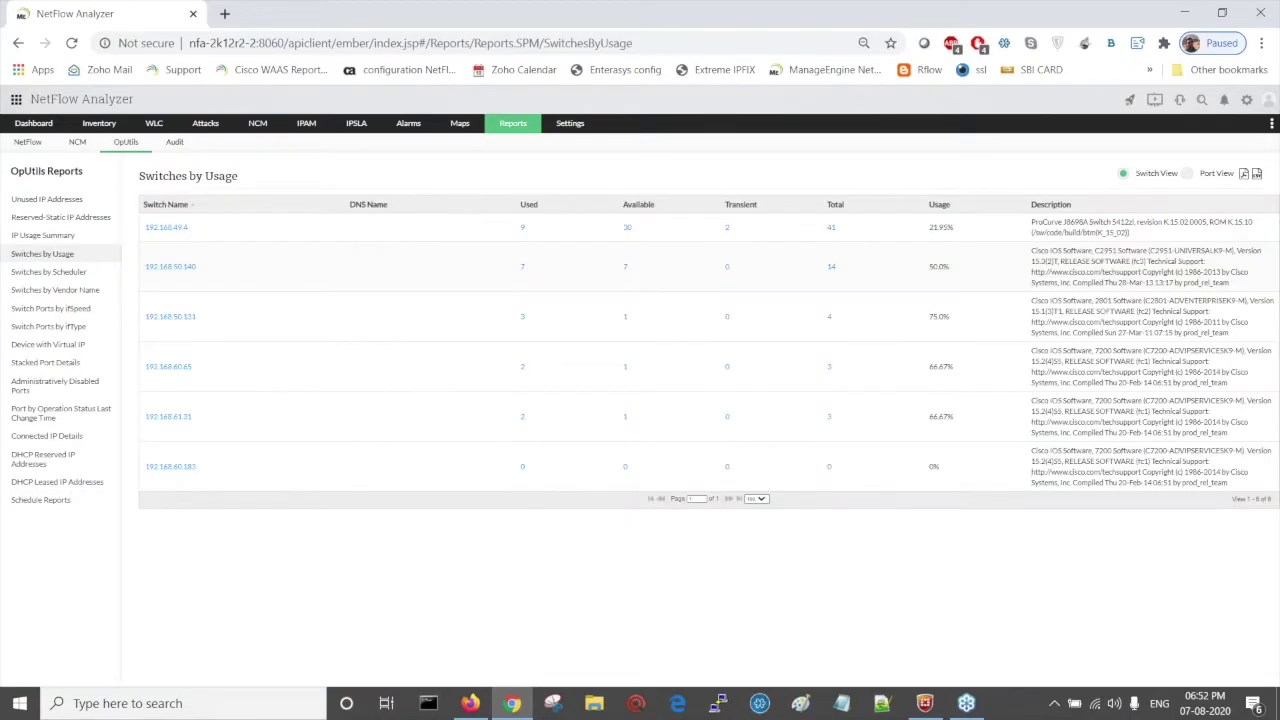
pyautogui.click(184, 268)
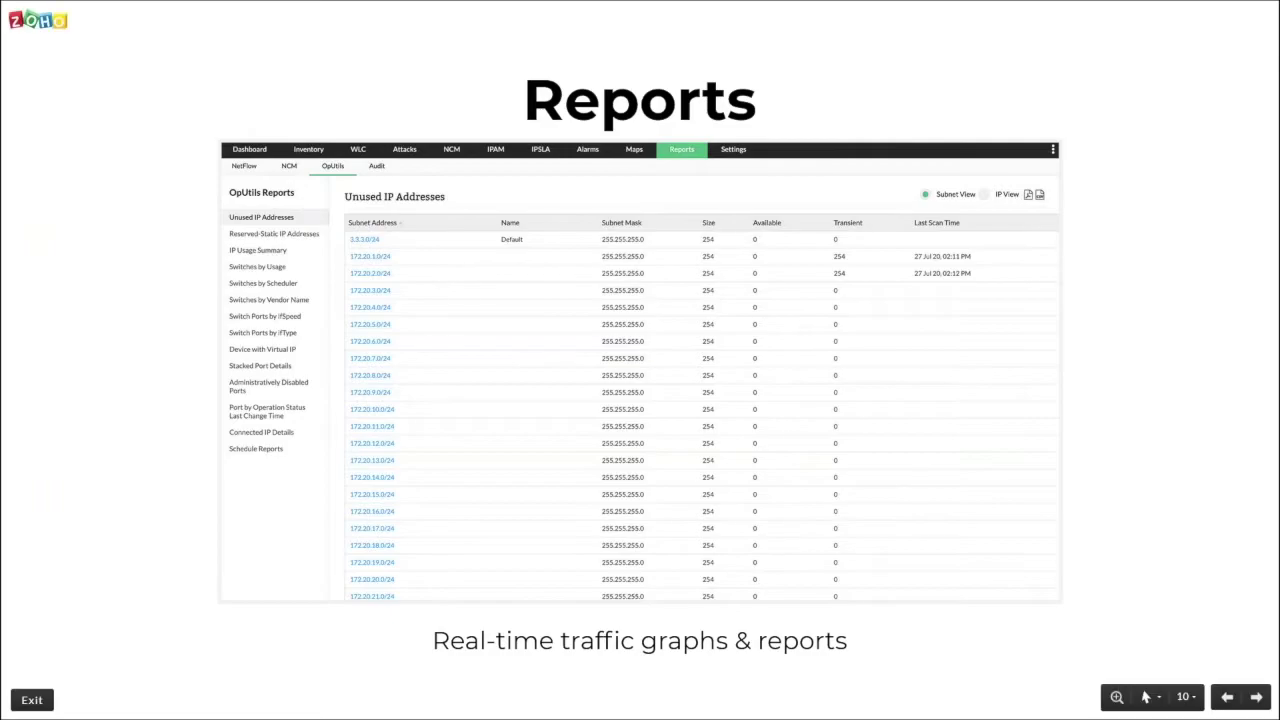
# Advance the presentation to the Dashboard slide and view the IPAM and SPM dashboards in NetFlow Analyzer
pyautogui.press('Right')
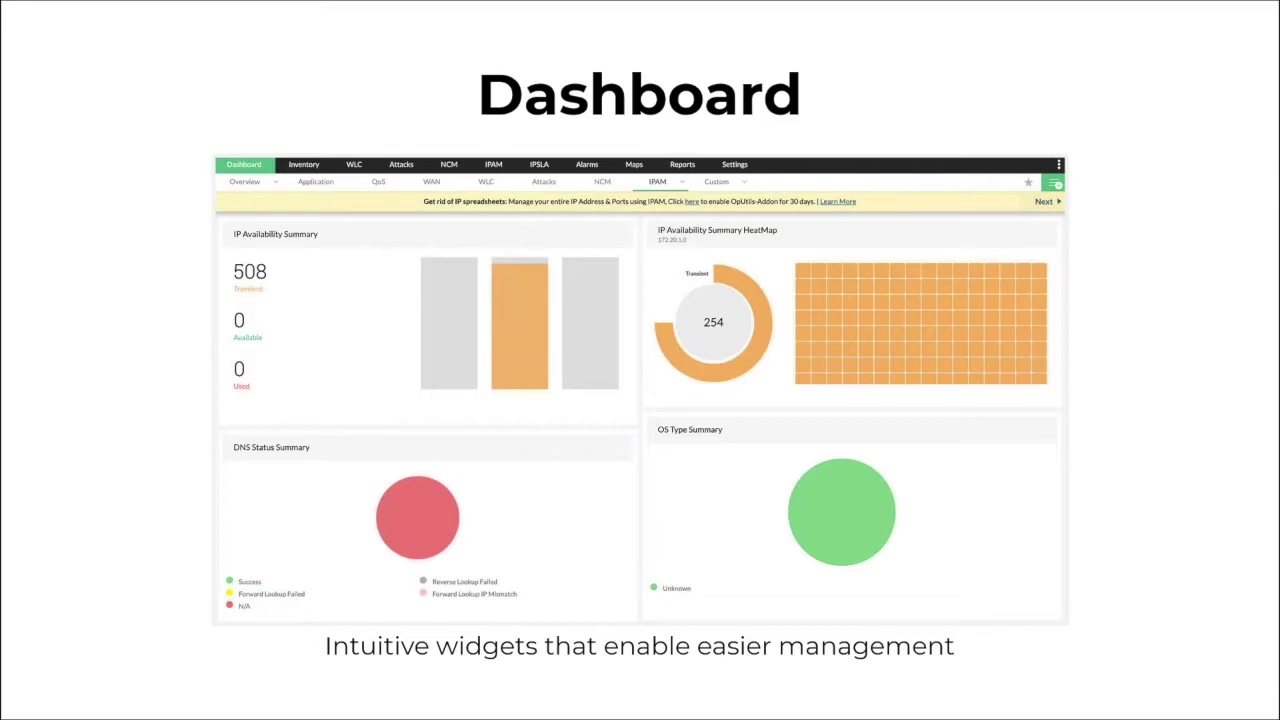
pyautogui.hotkey('alt', 'Tab')
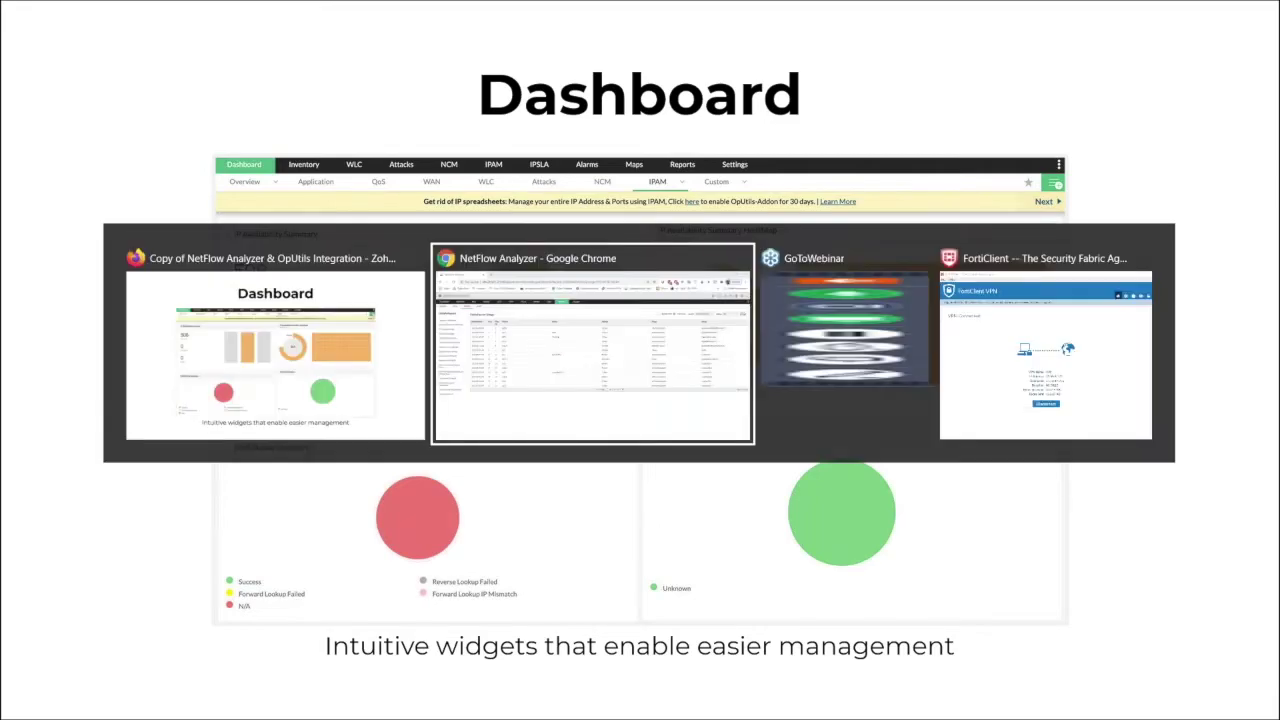
pyautogui.click(34, 123)
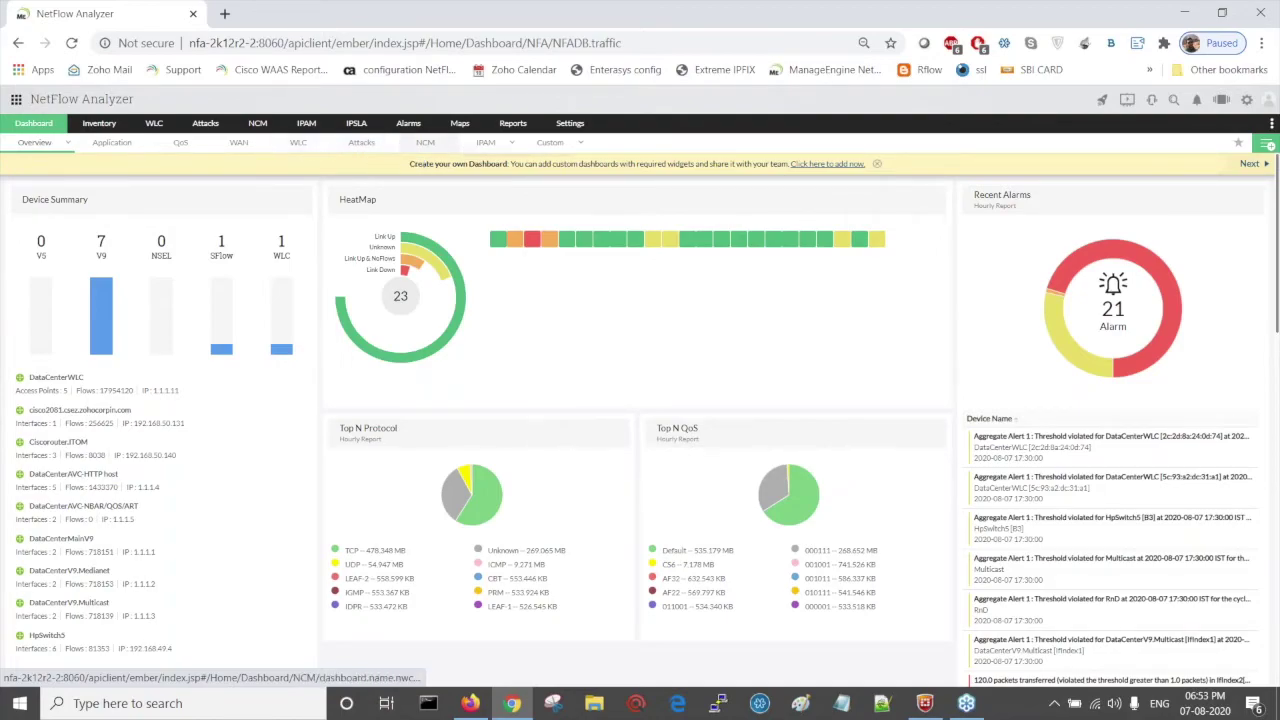
pyautogui.moveTo(487, 148)
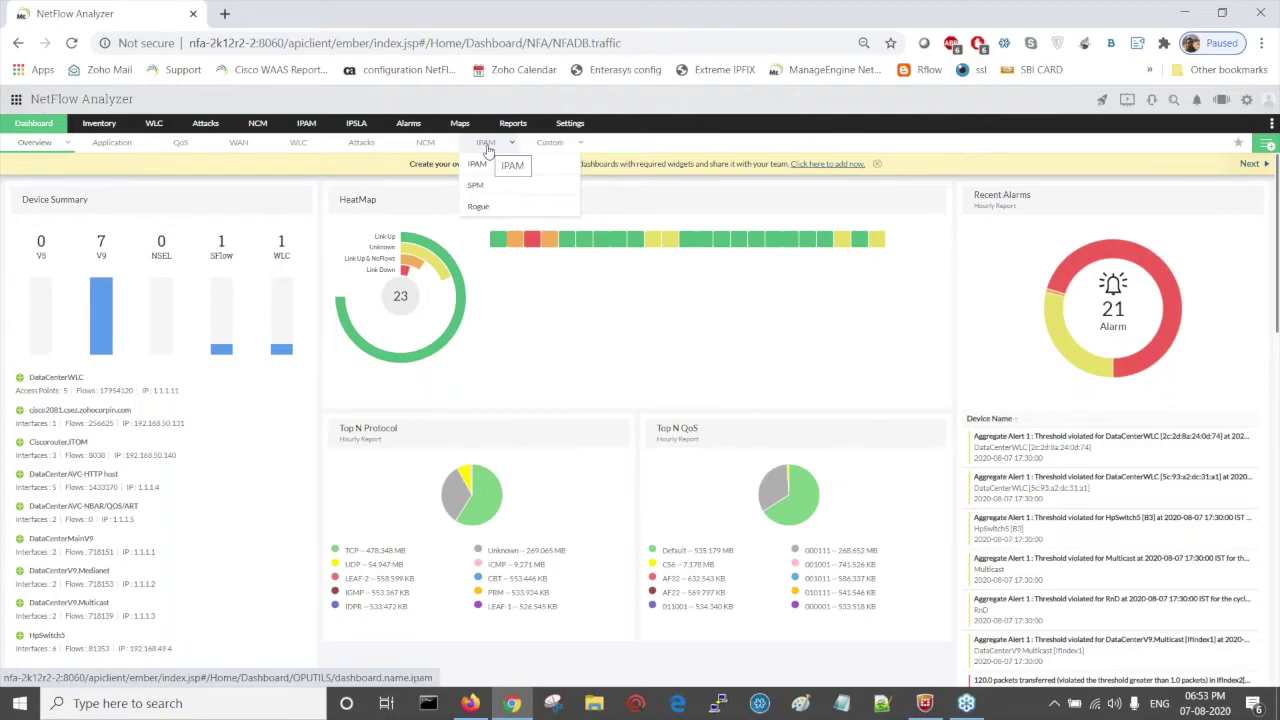
pyautogui.click(478, 163)
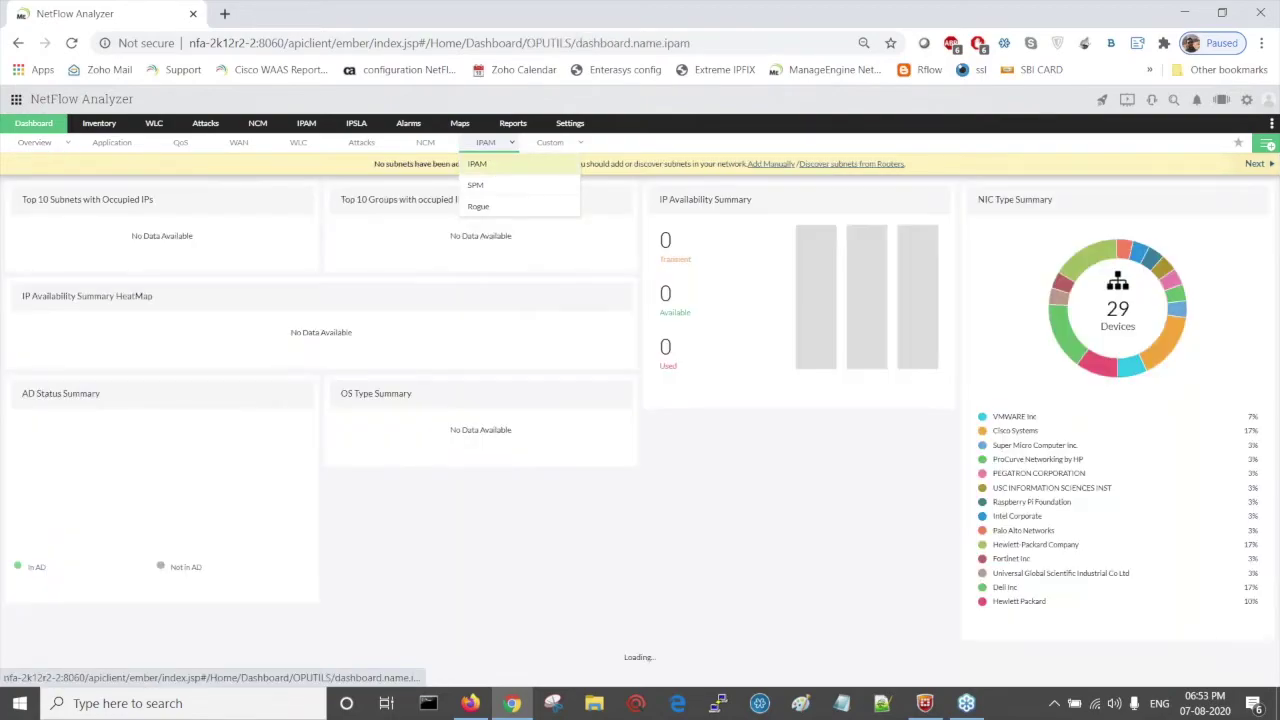
pyautogui.click(476, 185)
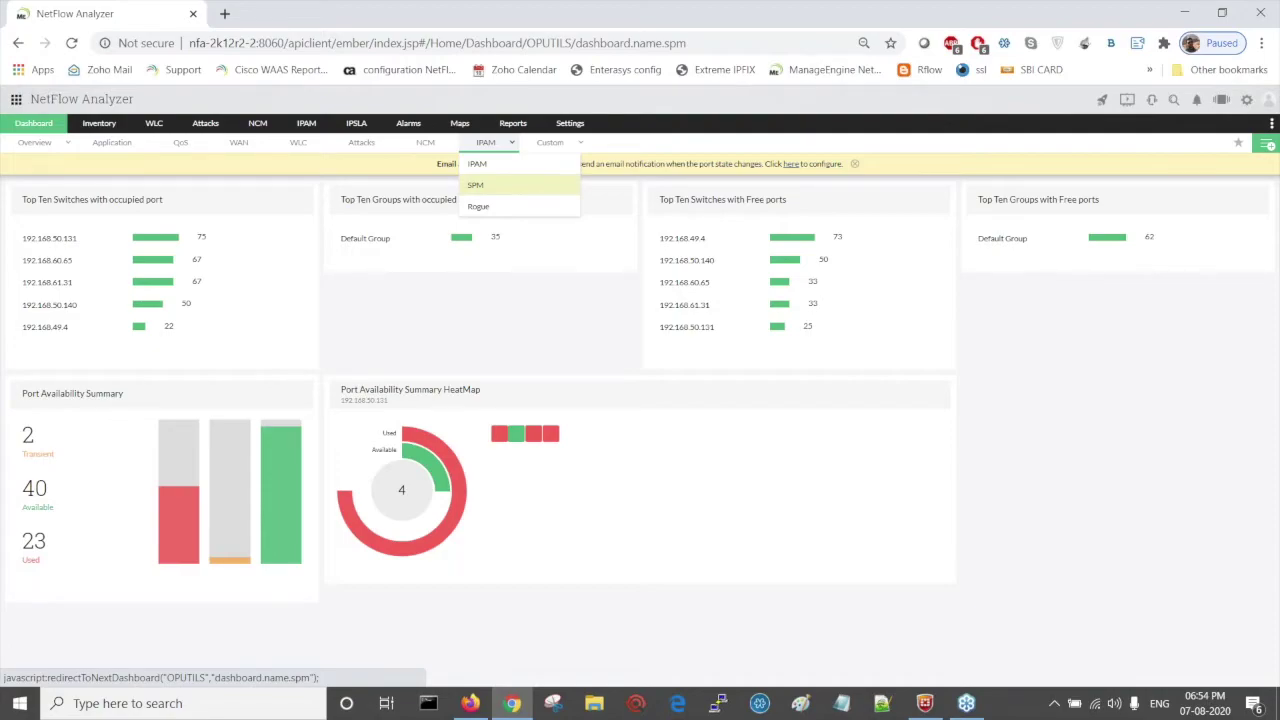
# Start a new dashboard named test and examine the available IPAM and SPM, NCM and NFA widgets
pyautogui.click(1267, 146)
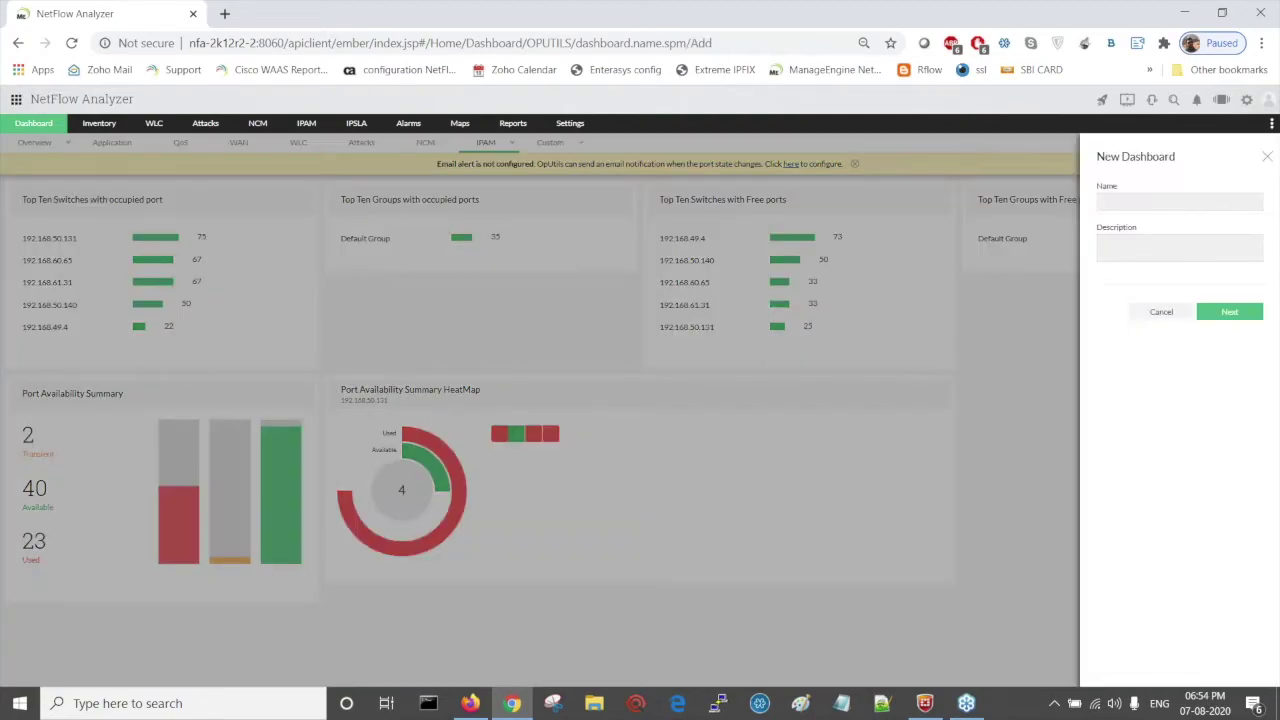
pyautogui.click(1196, 200)
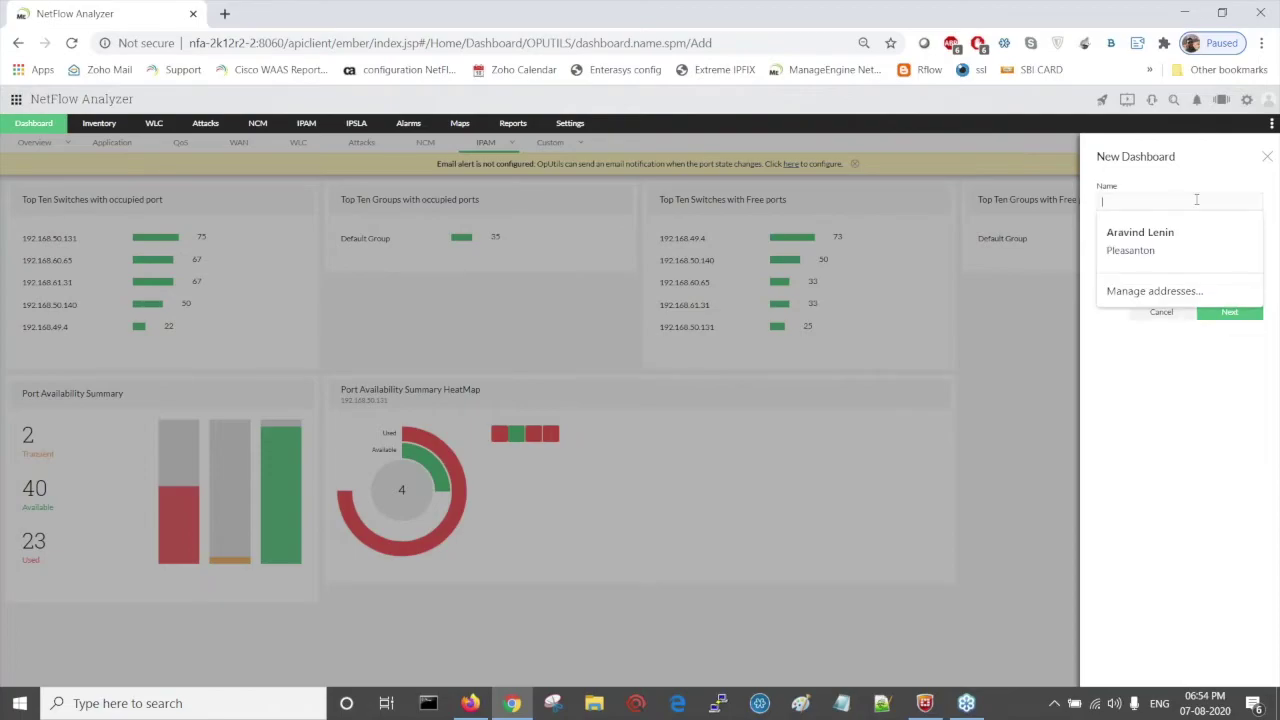
pyautogui.write('test')
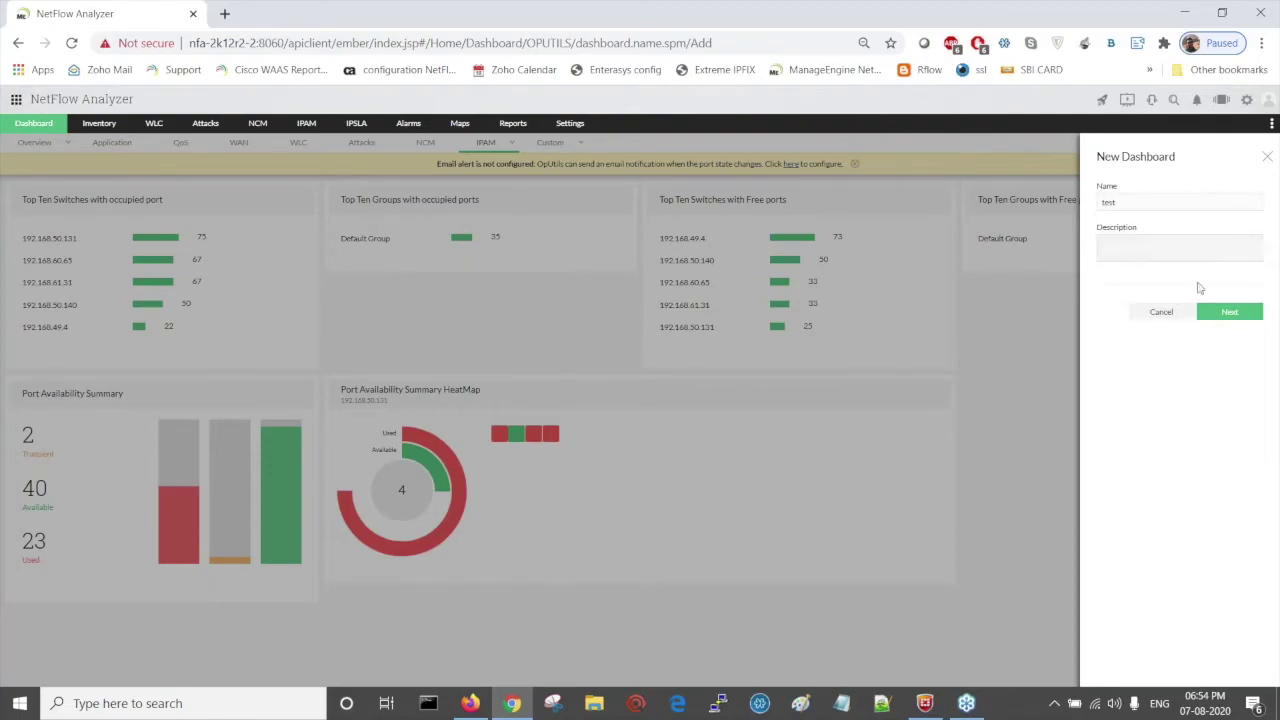
pyautogui.click(1212, 316)
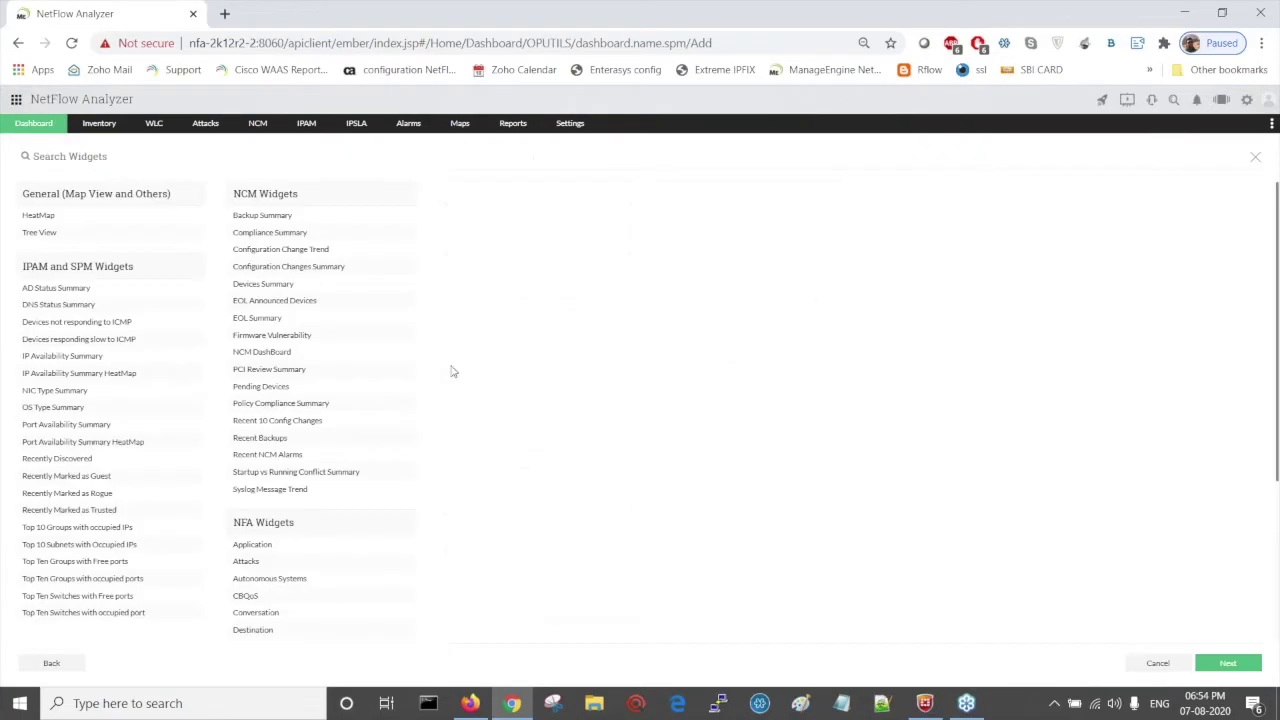
pyautogui.scroll(-3, 411, 430)
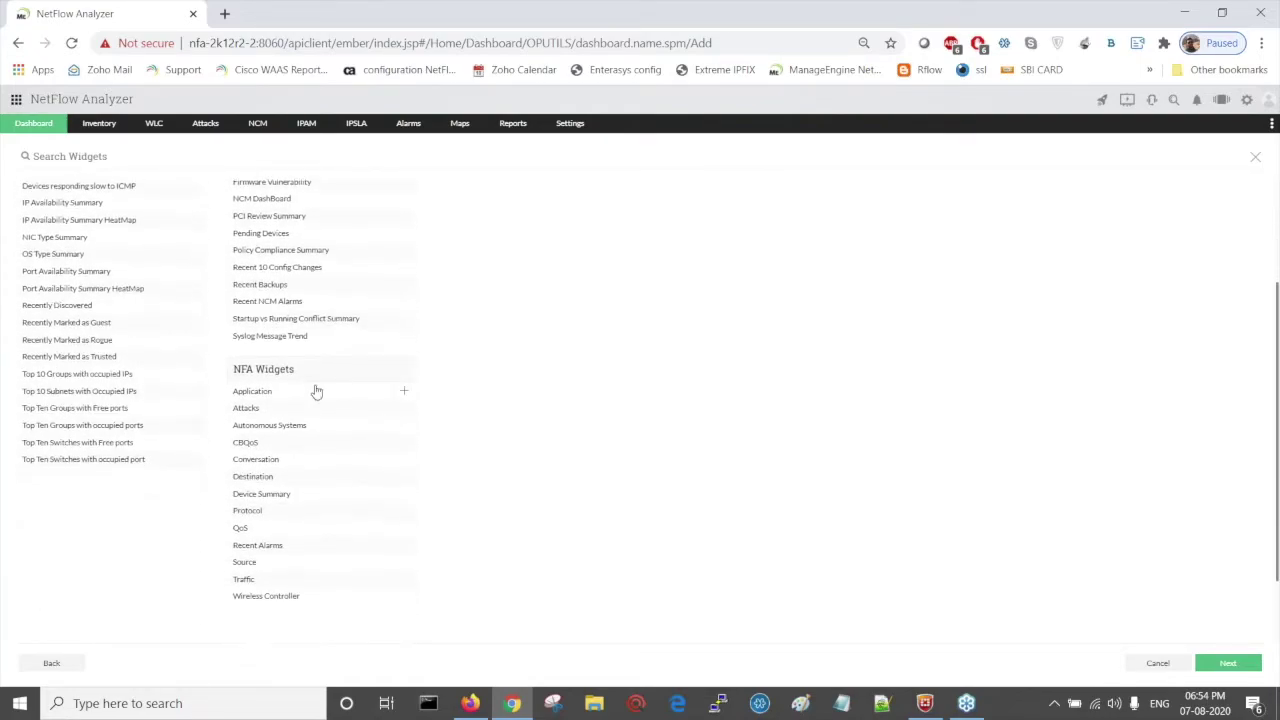
pyautogui.scroll(3, 329, 559)
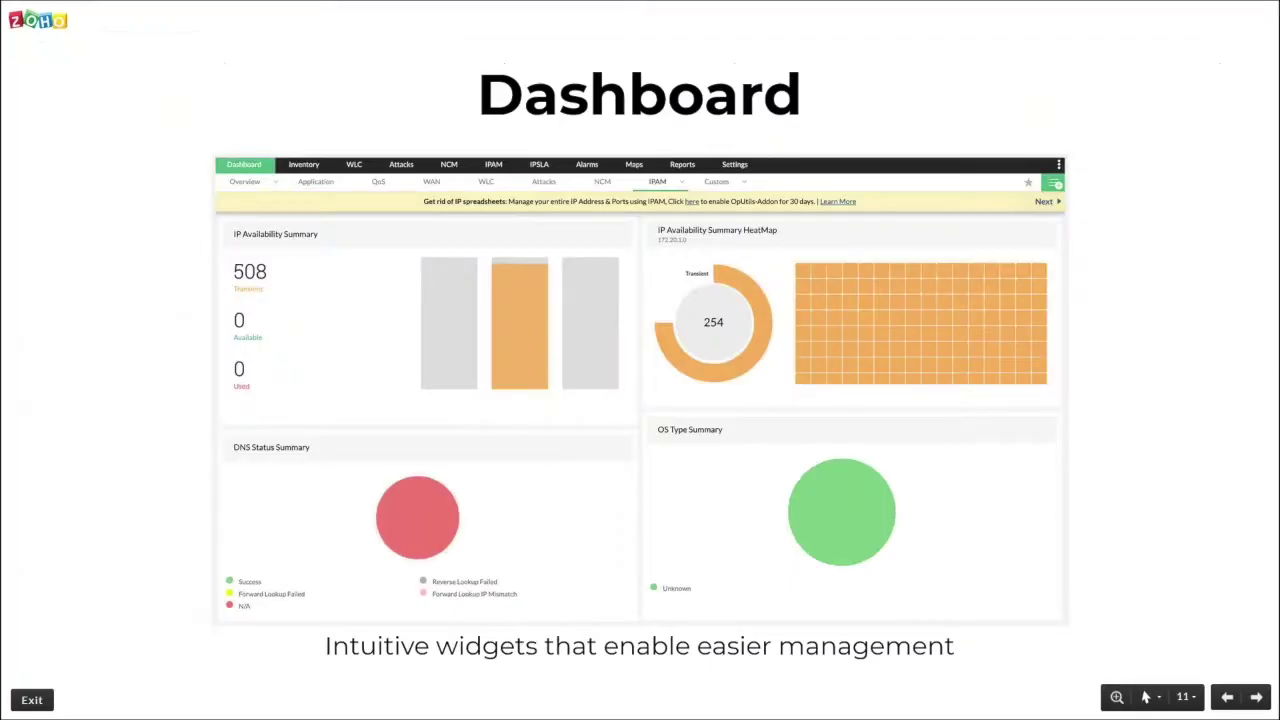
# Advance the presentation to the After Integration slide, and view the inventory device list and Switch Port Mapper list in NetFlow Analyzer
pyautogui.press('Right')
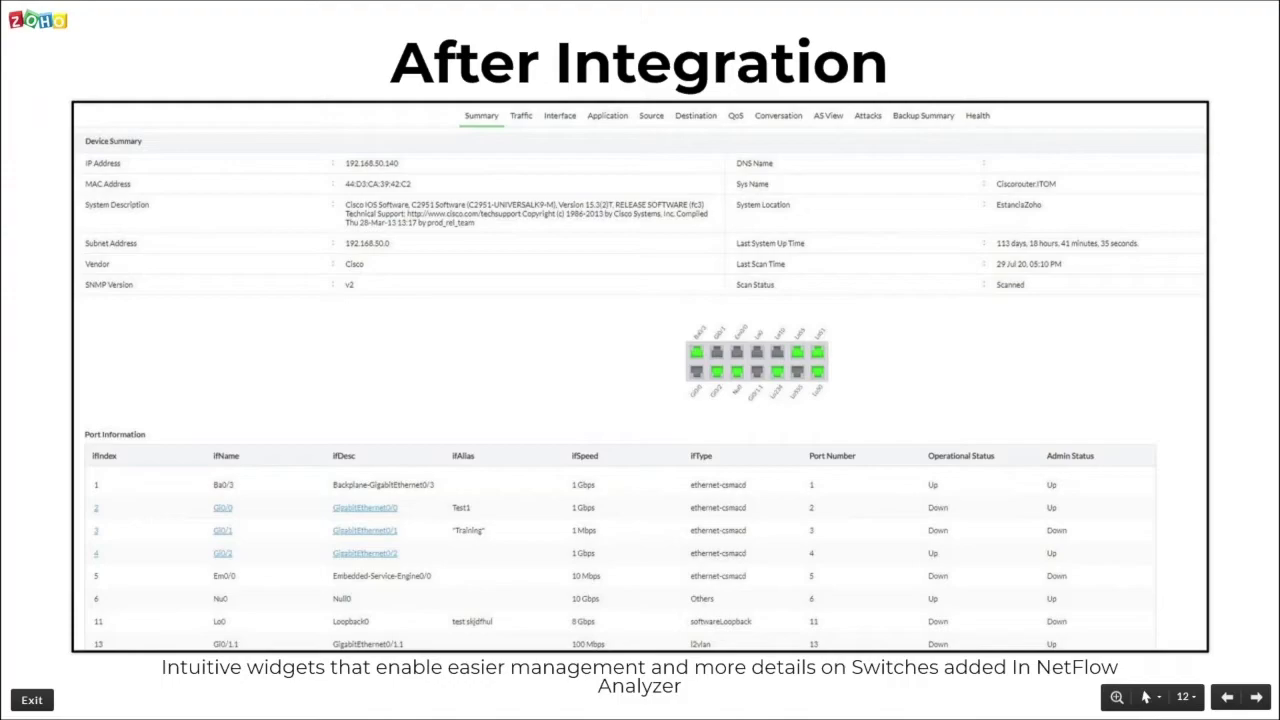
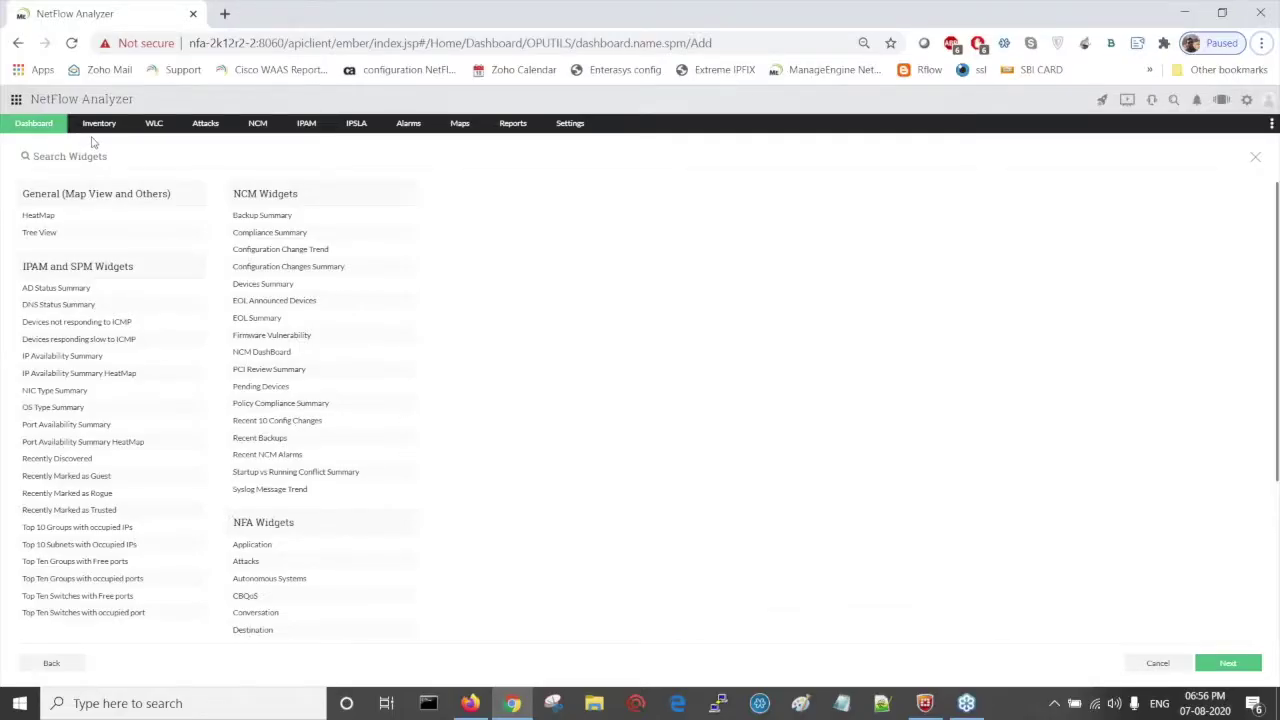
pyautogui.click(101, 126)
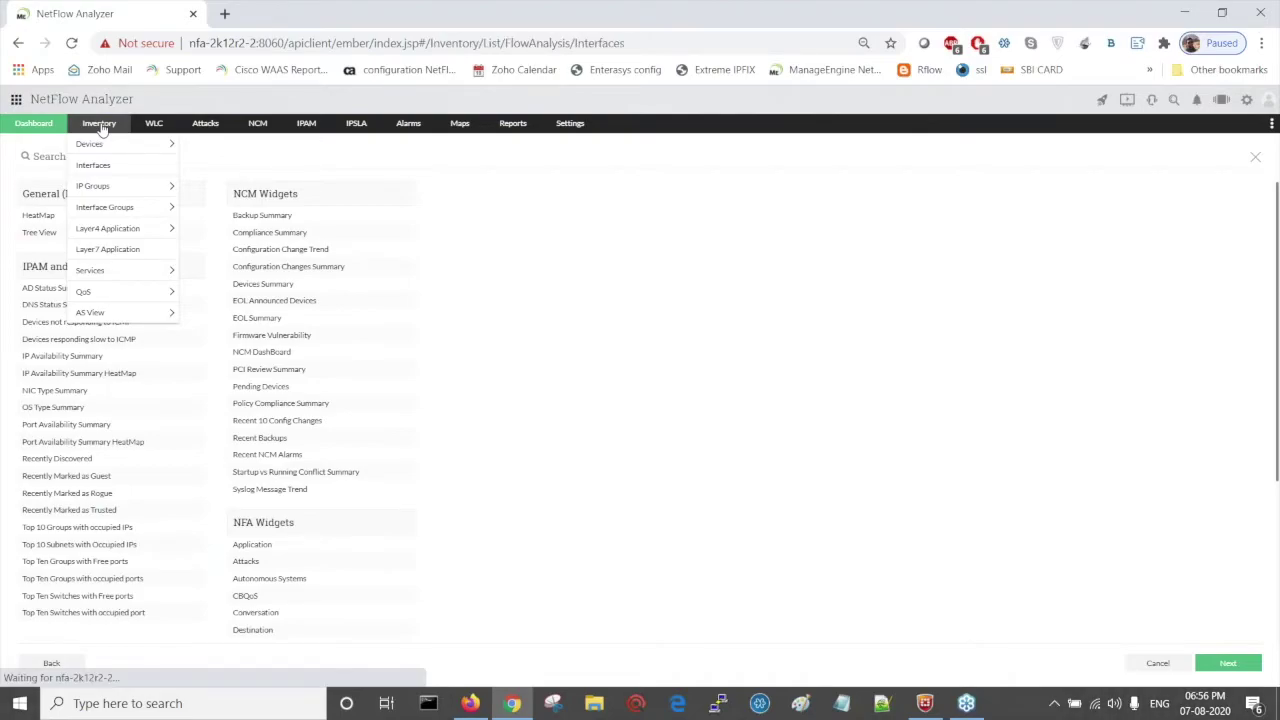
pyautogui.click(246, 168)
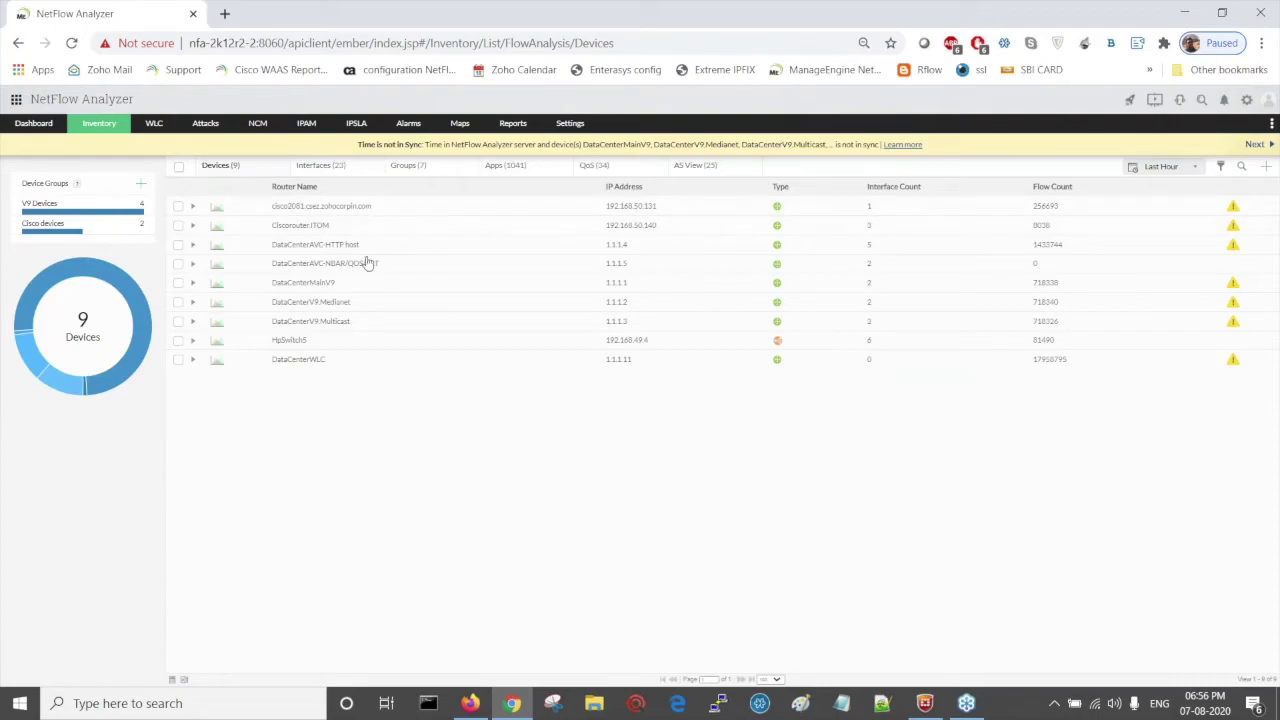
pyautogui.moveTo(313, 130)
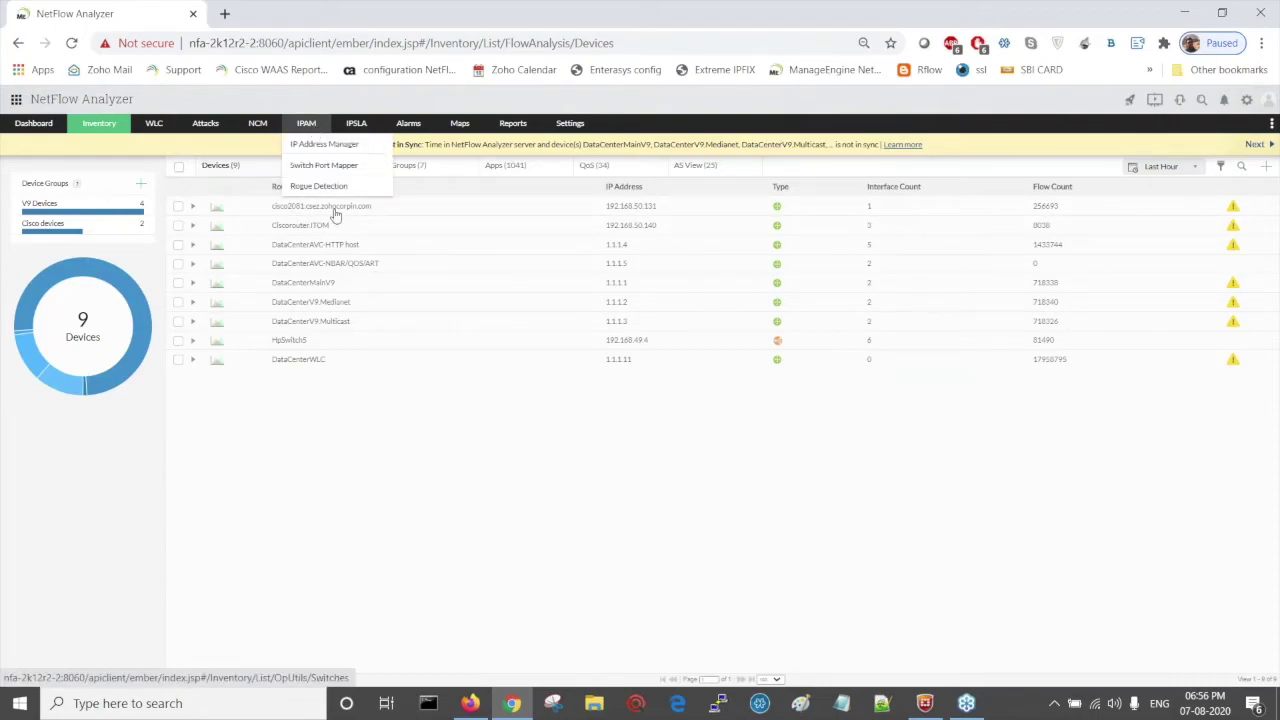
pyautogui.click(309, 126)
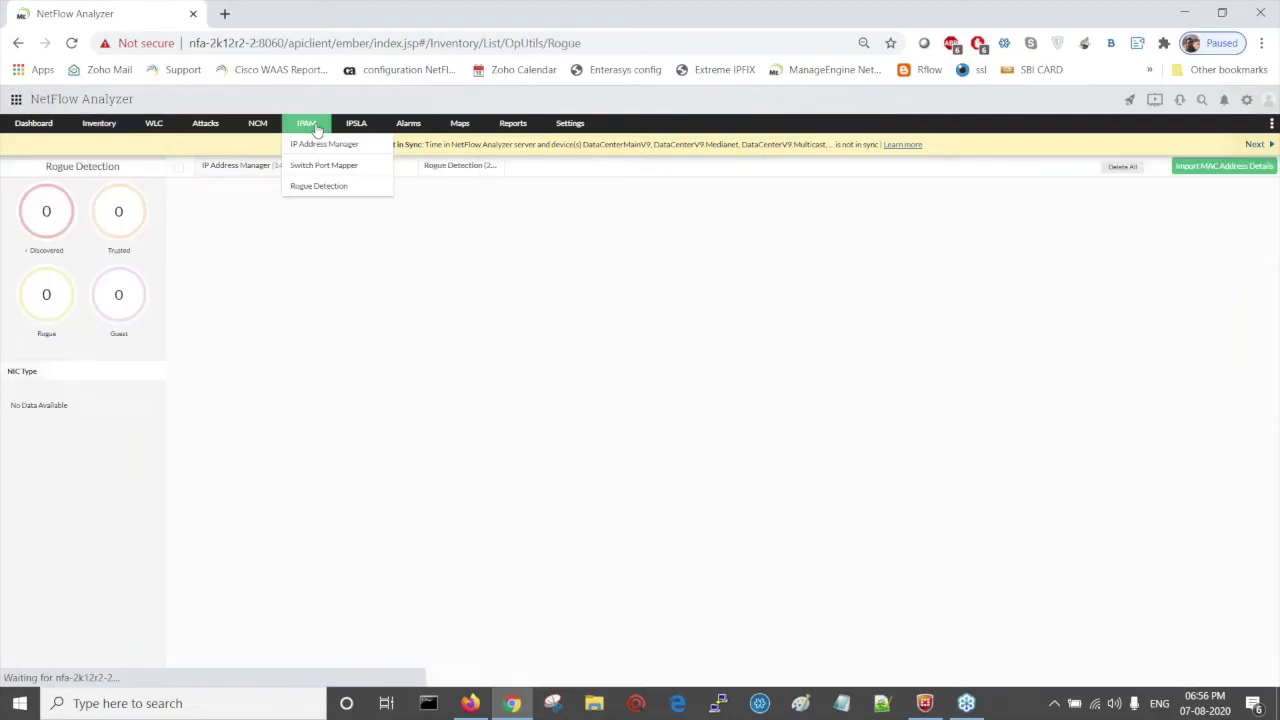
pyautogui.click(393, 166)
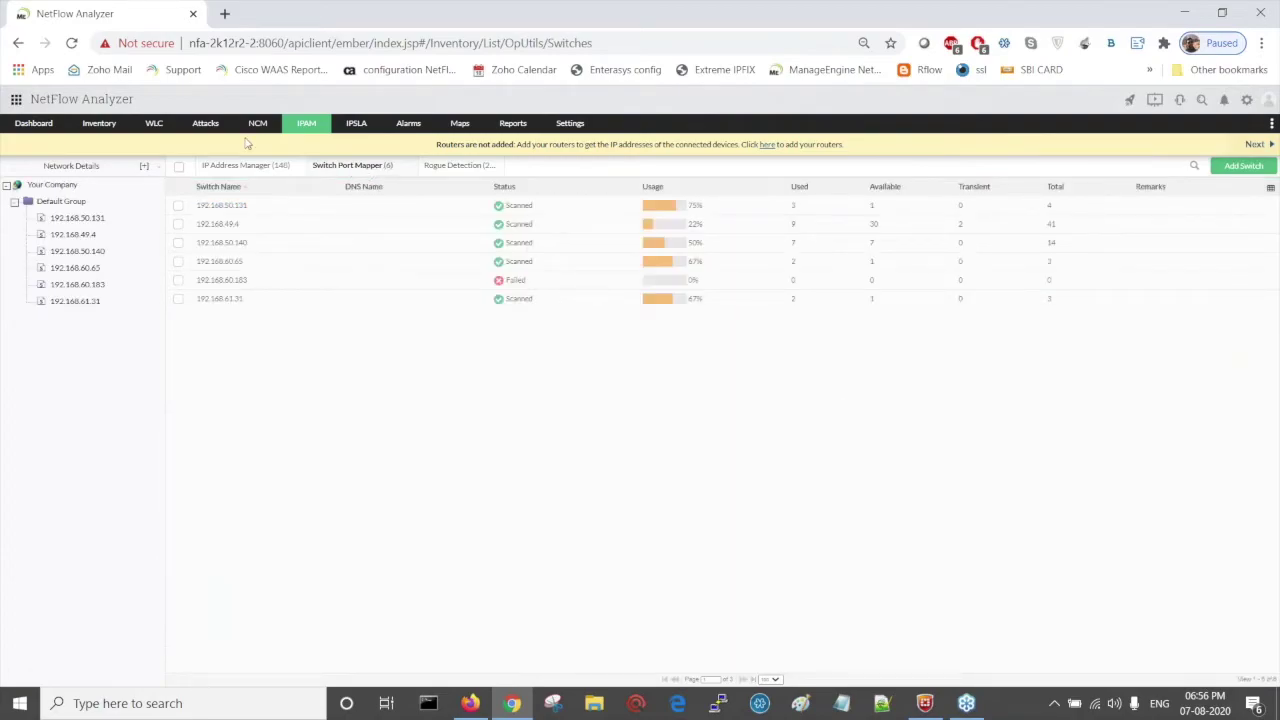
# Open the cisco2081.csez.zohocorpin.com device from the inventory and examine its device summary, port information and connection information
pyautogui.click(110, 127)
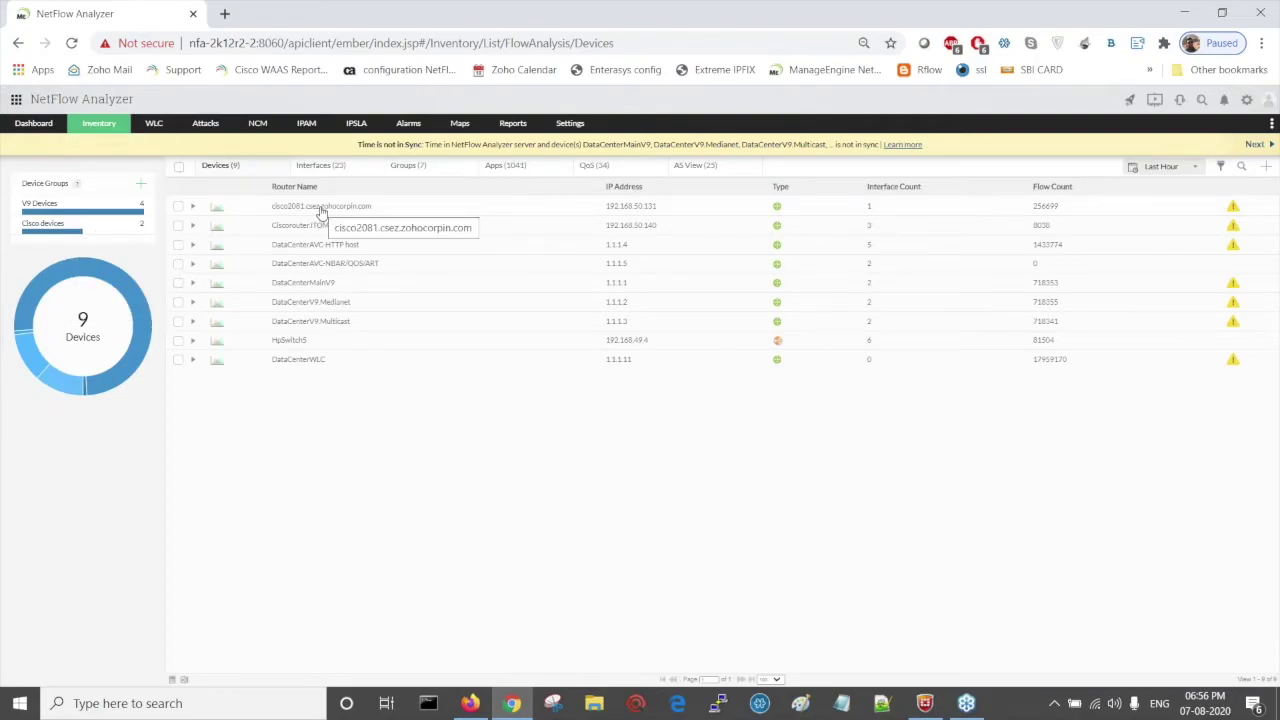
pyautogui.click(321, 208)
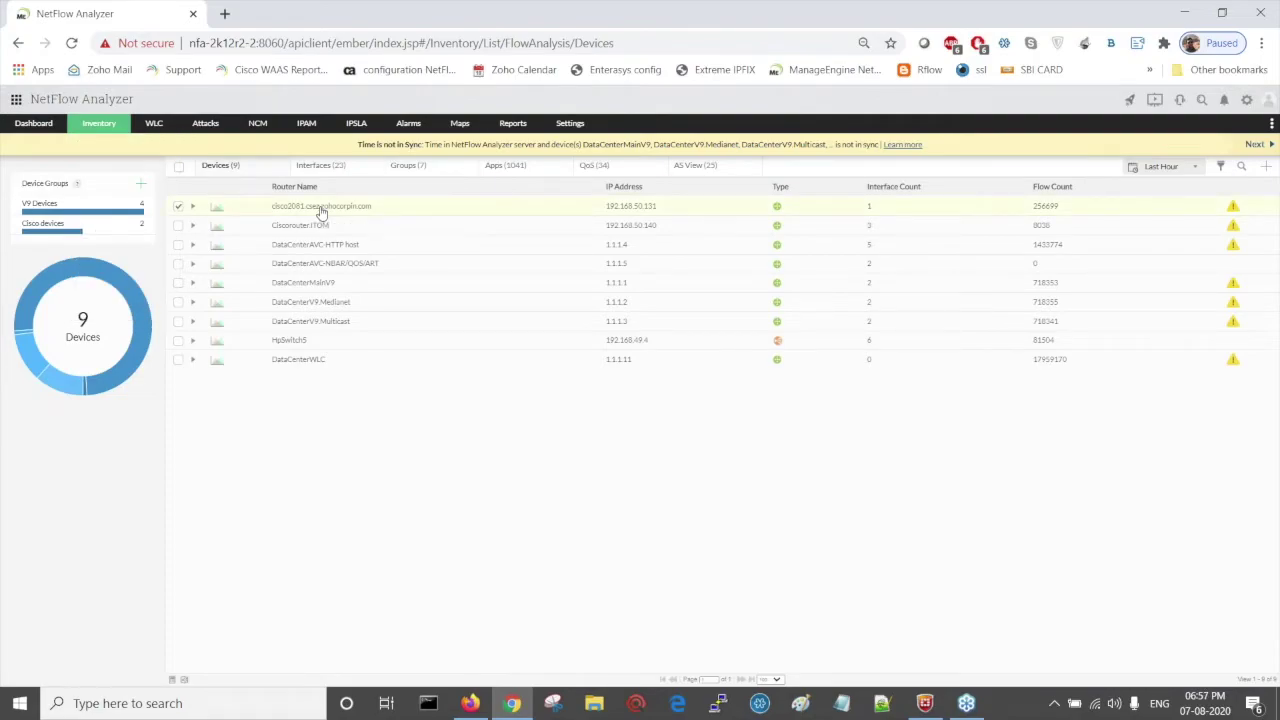
pyautogui.click(321, 208)
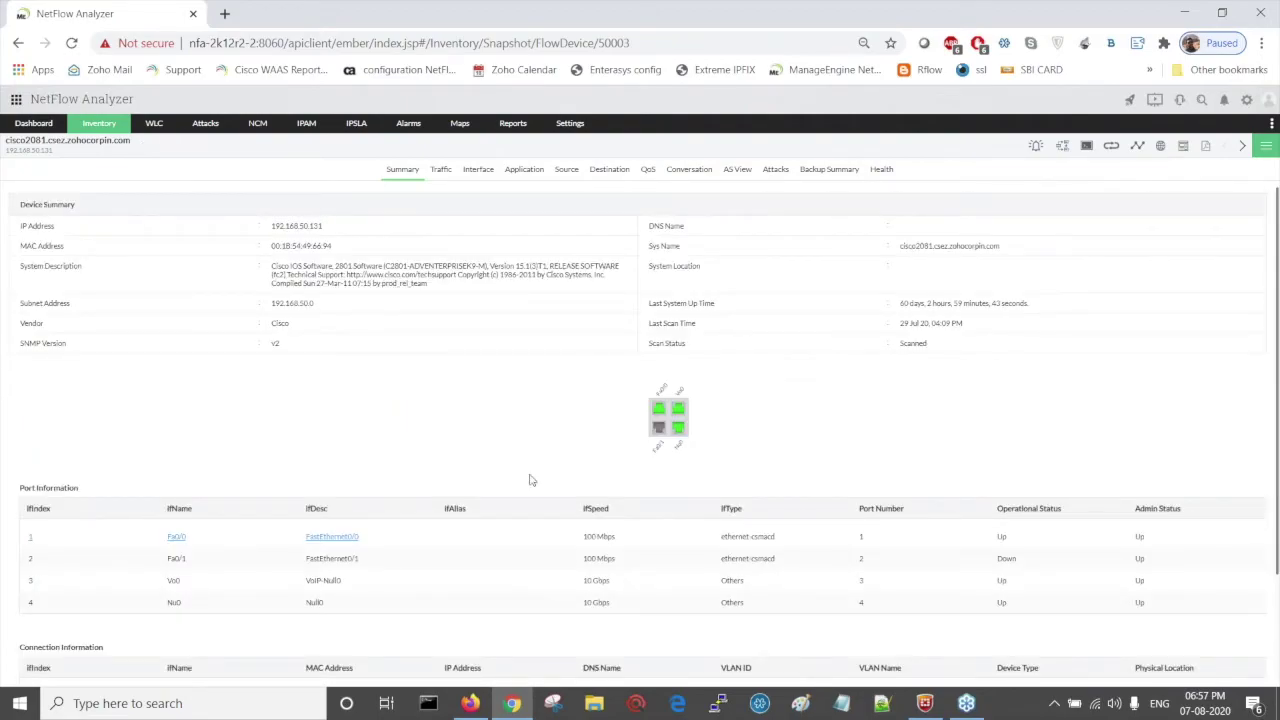
pyautogui.scroll(-2, 531, 480)
pyautogui.scroll(-1, 531, 480)
pyautogui.scroll(2, 531, 480)
pyautogui.scroll(1, 531, 480)
pyautogui.scroll(-2, 531, 480)
pyautogui.scroll(-1, 640, 436)
pyautogui.scroll(1, 640, 436)
pyautogui.scroll(-2, 640, 436)
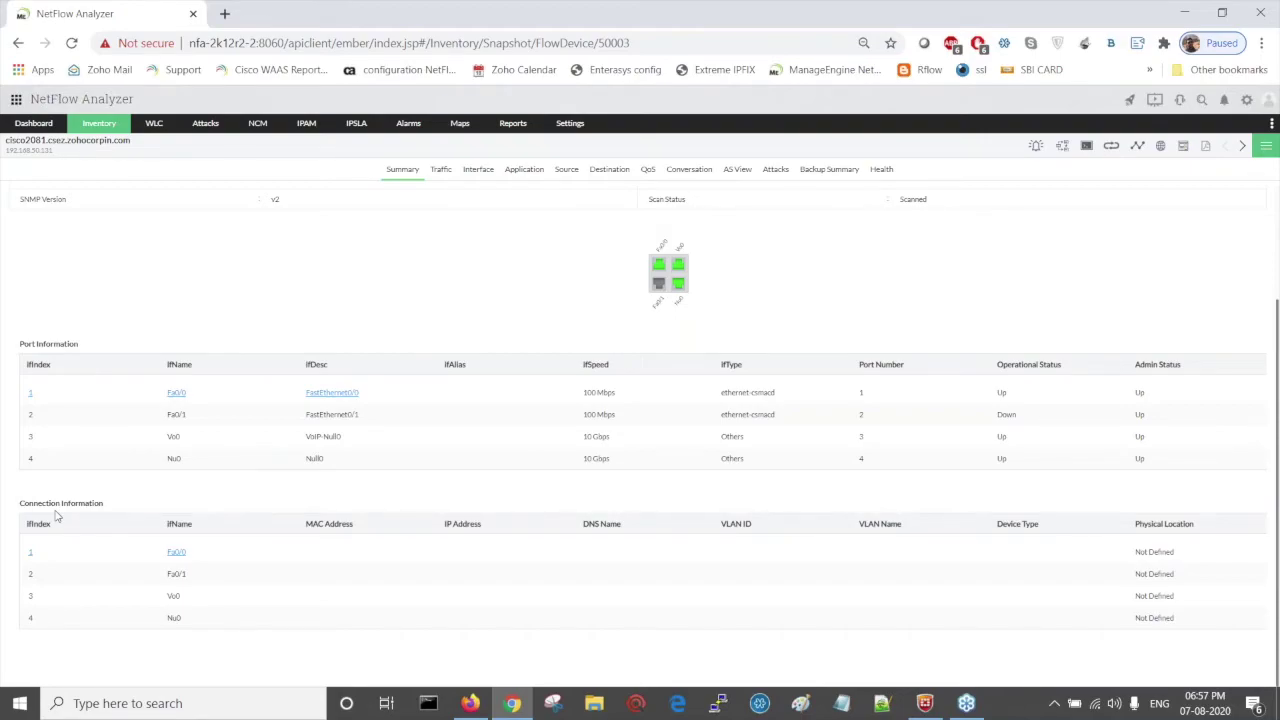
pyautogui.scroll(3, 57, 515)
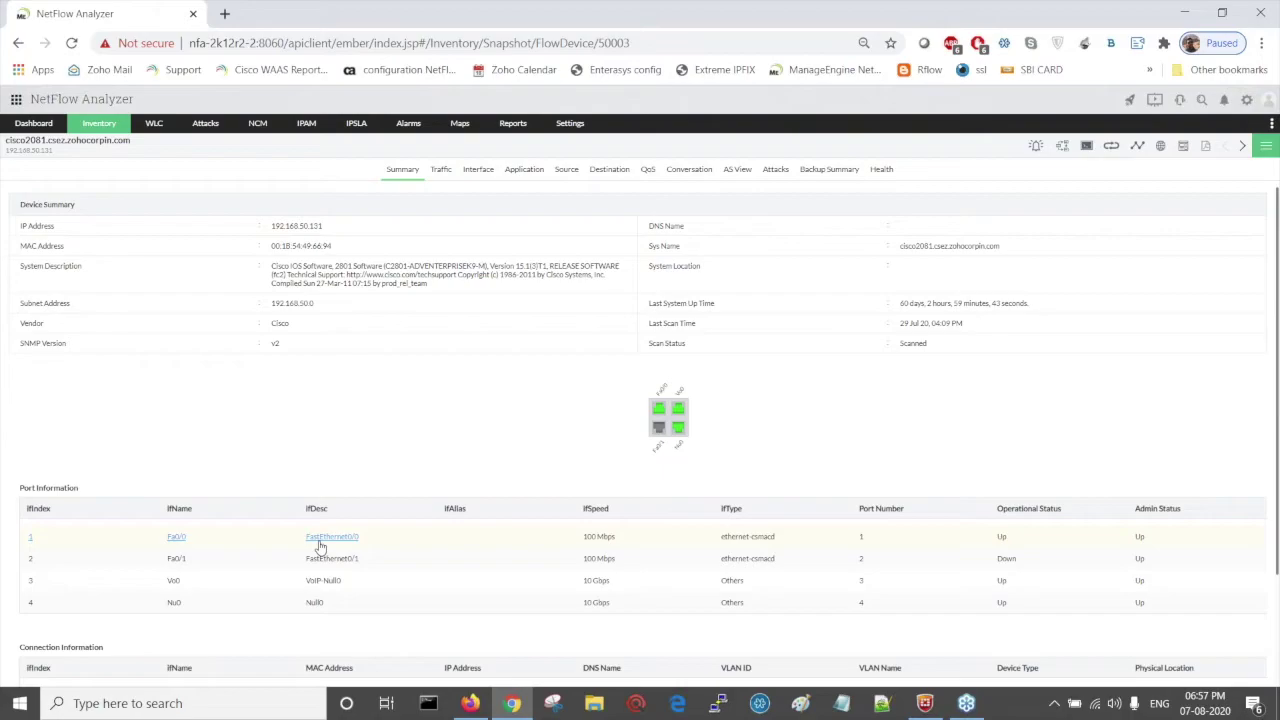
# View the overview and traffic graph of the device's FastEthernet0/0 interface, and return to the device summary
pyautogui.click(322, 538)
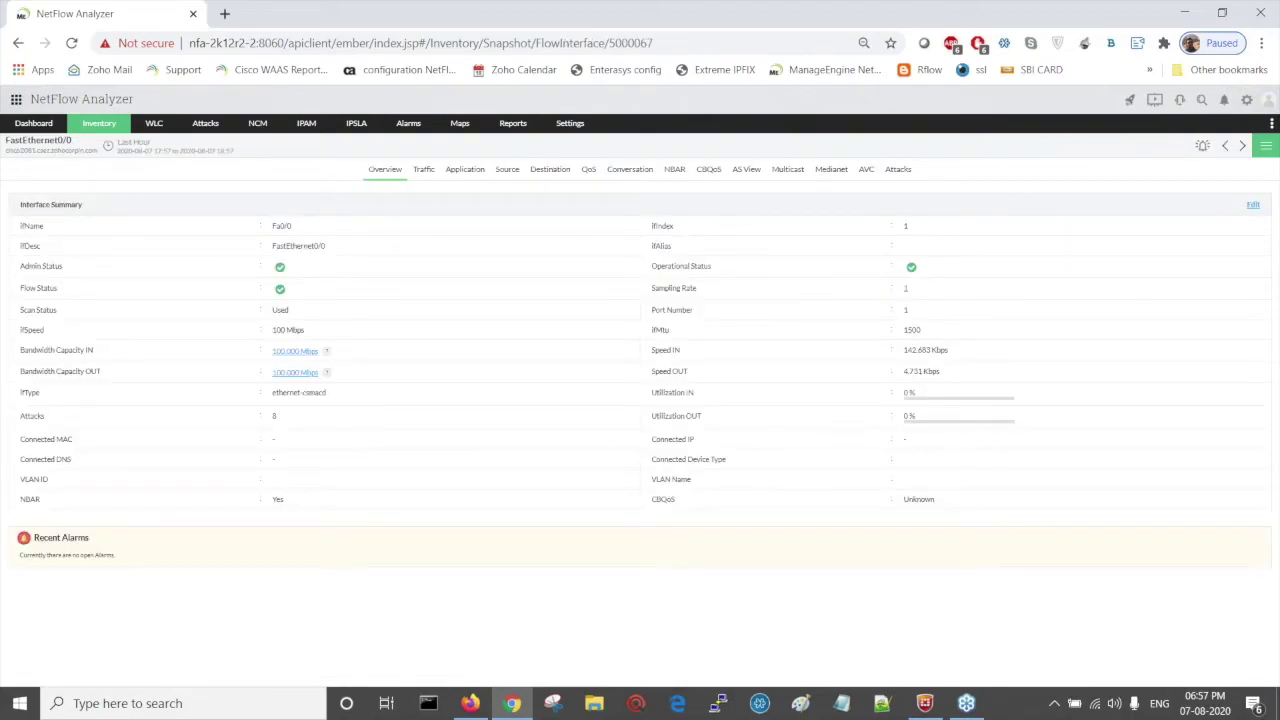
pyautogui.click(423, 170)
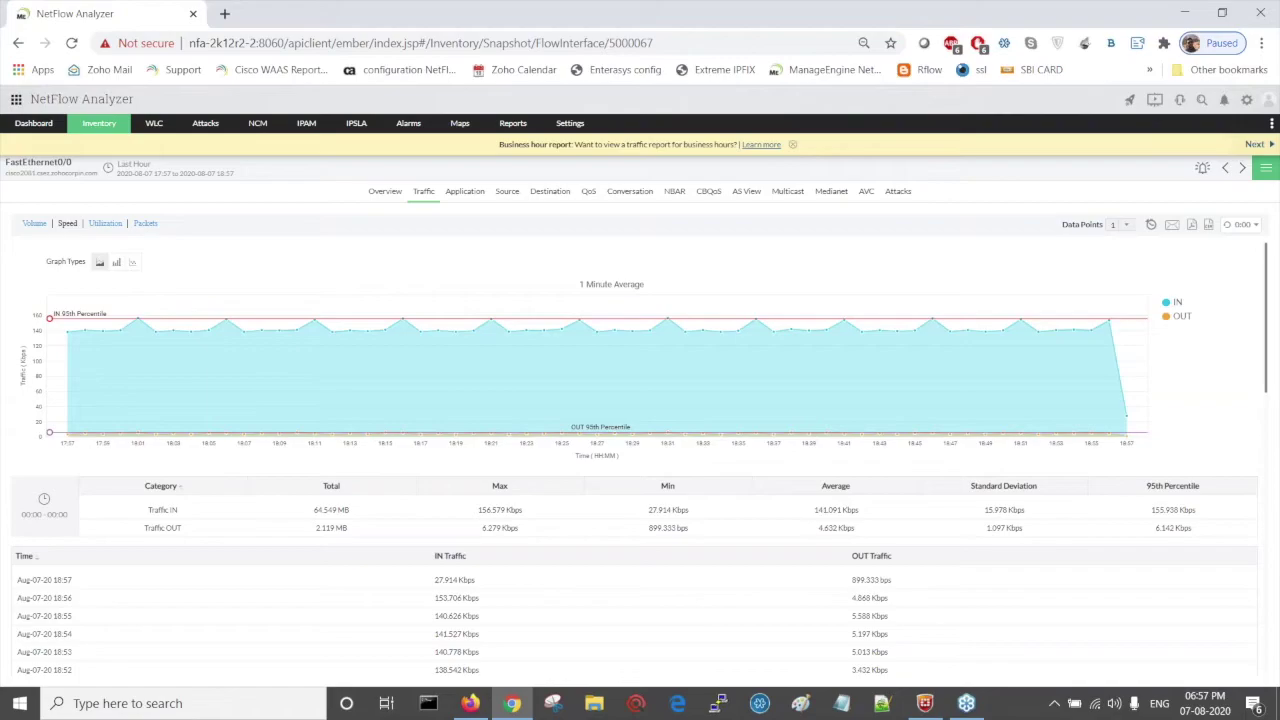
pyautogui.click(385, 191)
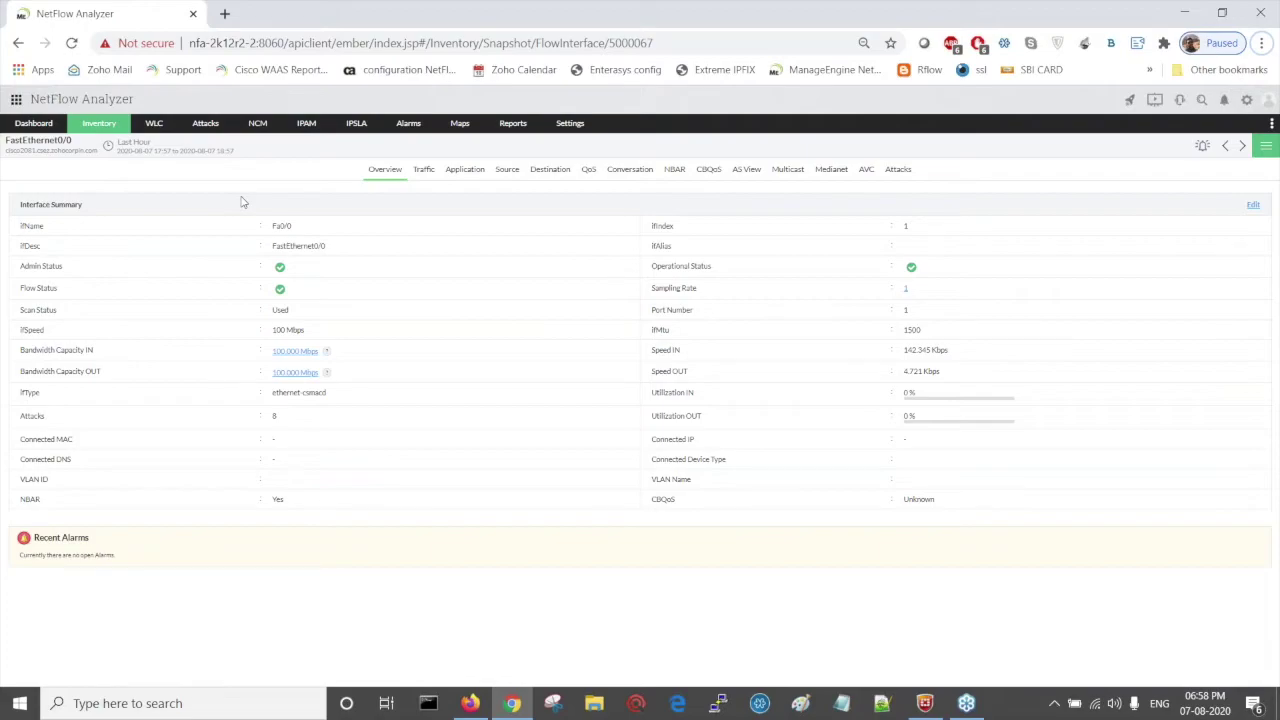
pyautogui.hotkey('alt', 'Left')
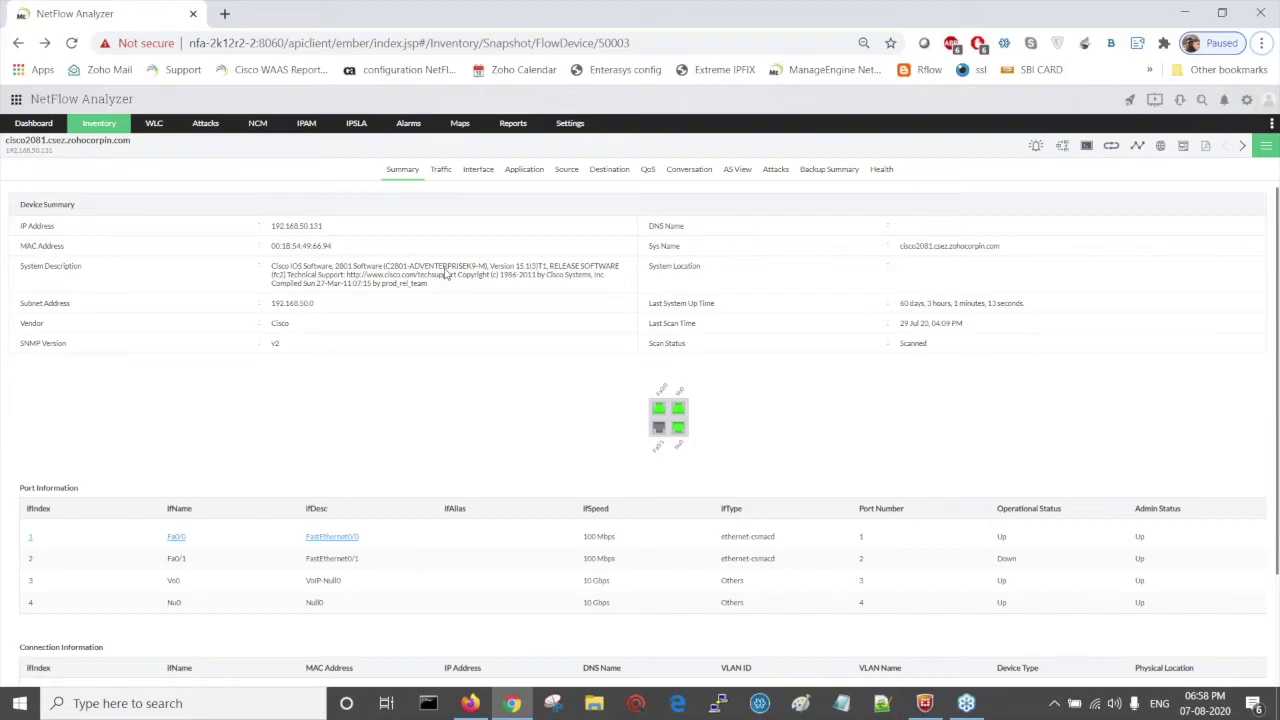
# Switch to the presentation and show the second After Integration slide, which covers enabling the OpUtils add-on
pyautogui.hotkey('alt', 'Tab')
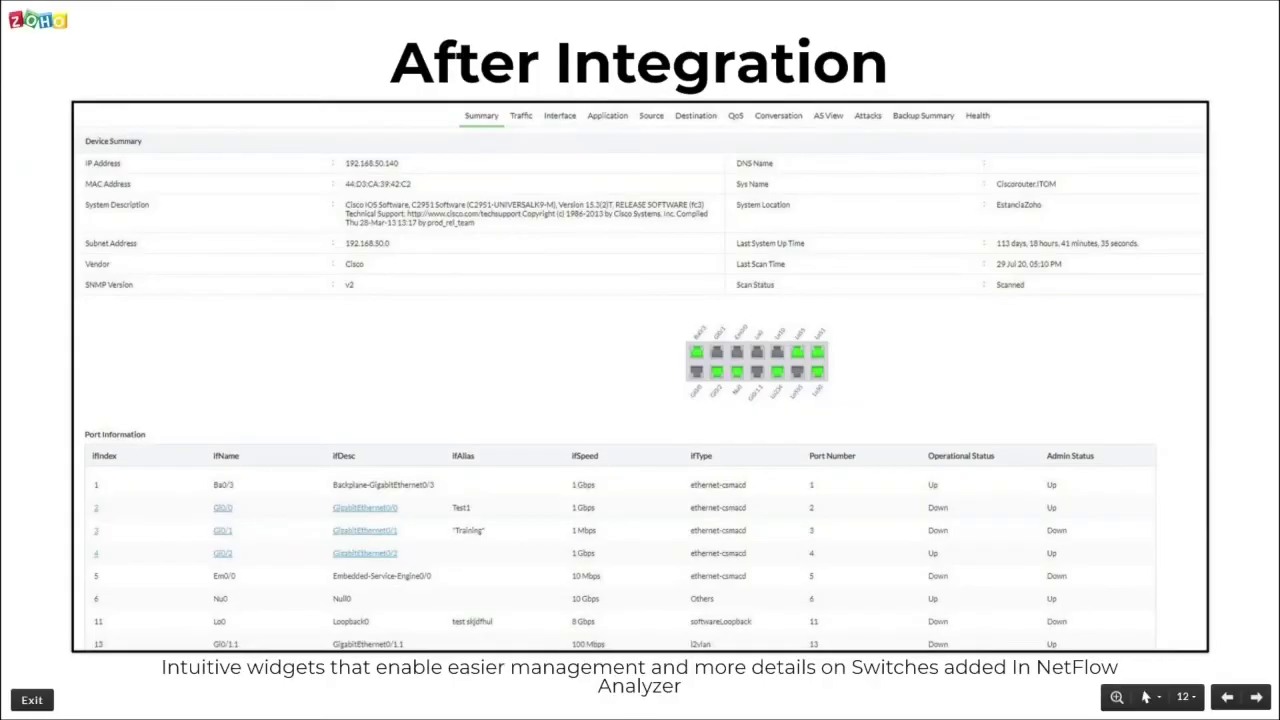
pyautogui.click(501, 399)
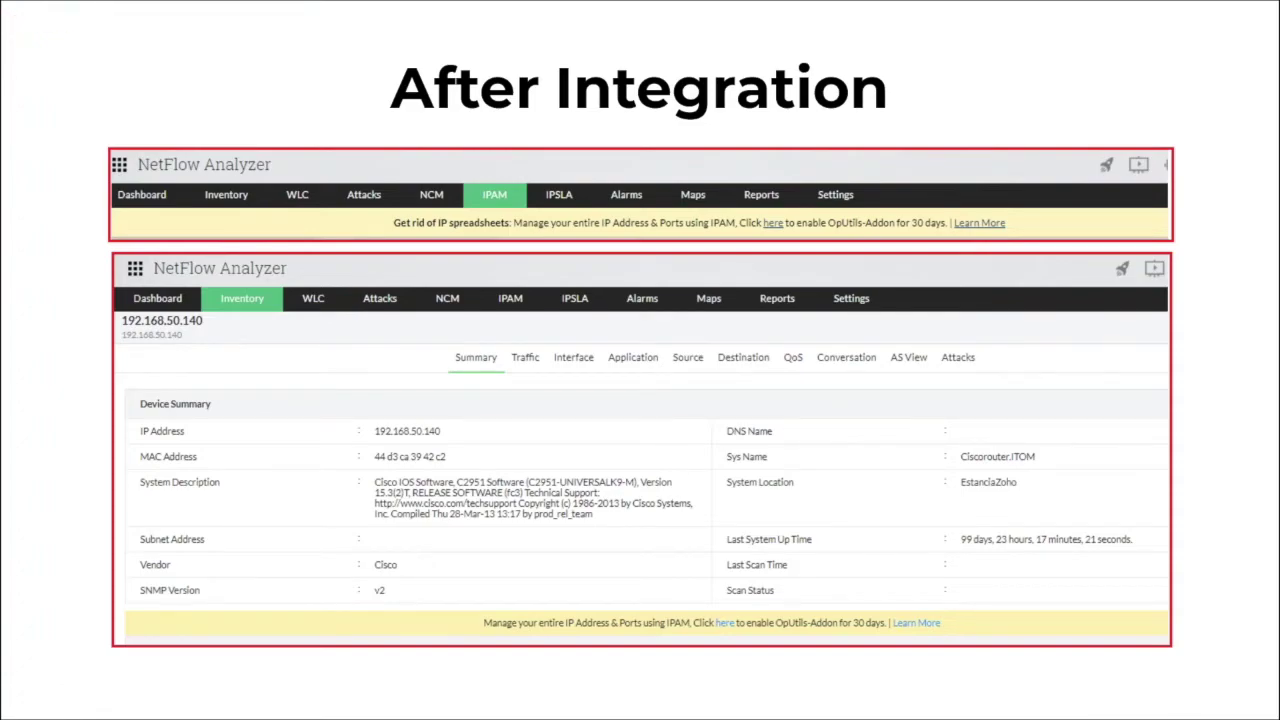
pyautogui.press('Right')
pyautogui.press('Left')
# Open the FastEthernet0/0 interface again in NetFlow Analyzer, and advance the presentation to the Advantage slide
pyautogui.hotkey('alt', 'Tab')
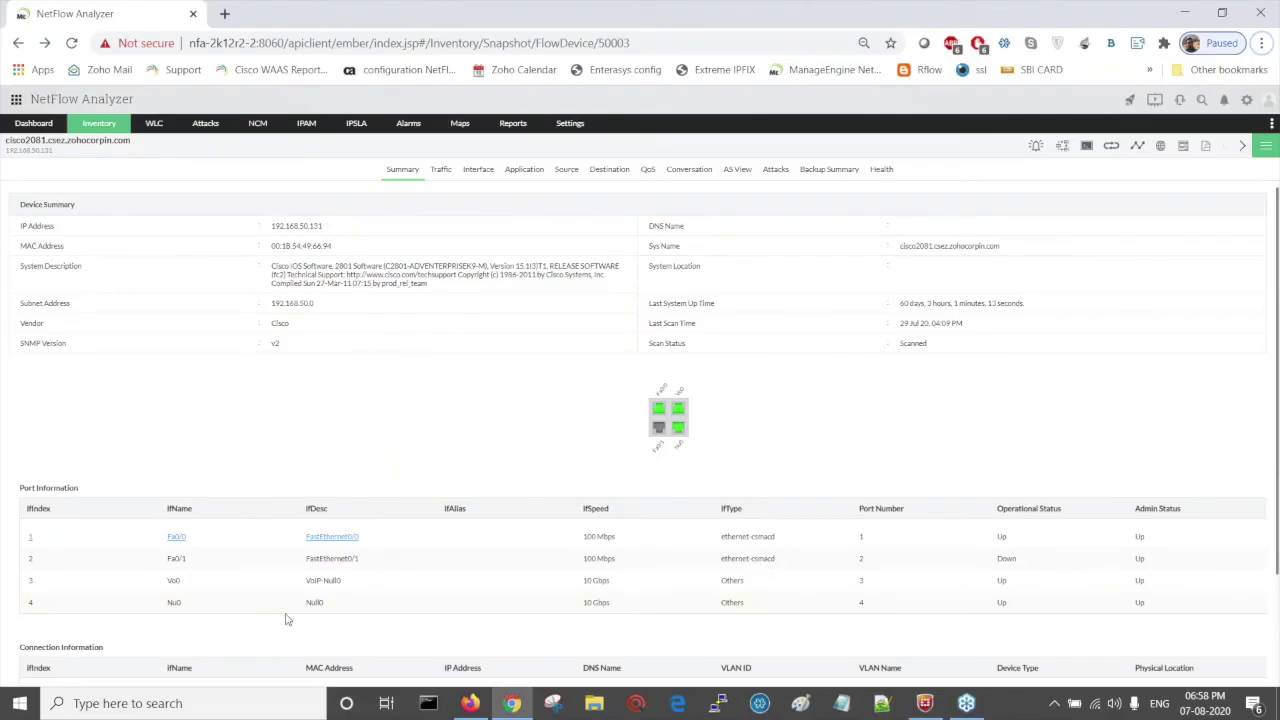
pyautogui.click(332, 538)
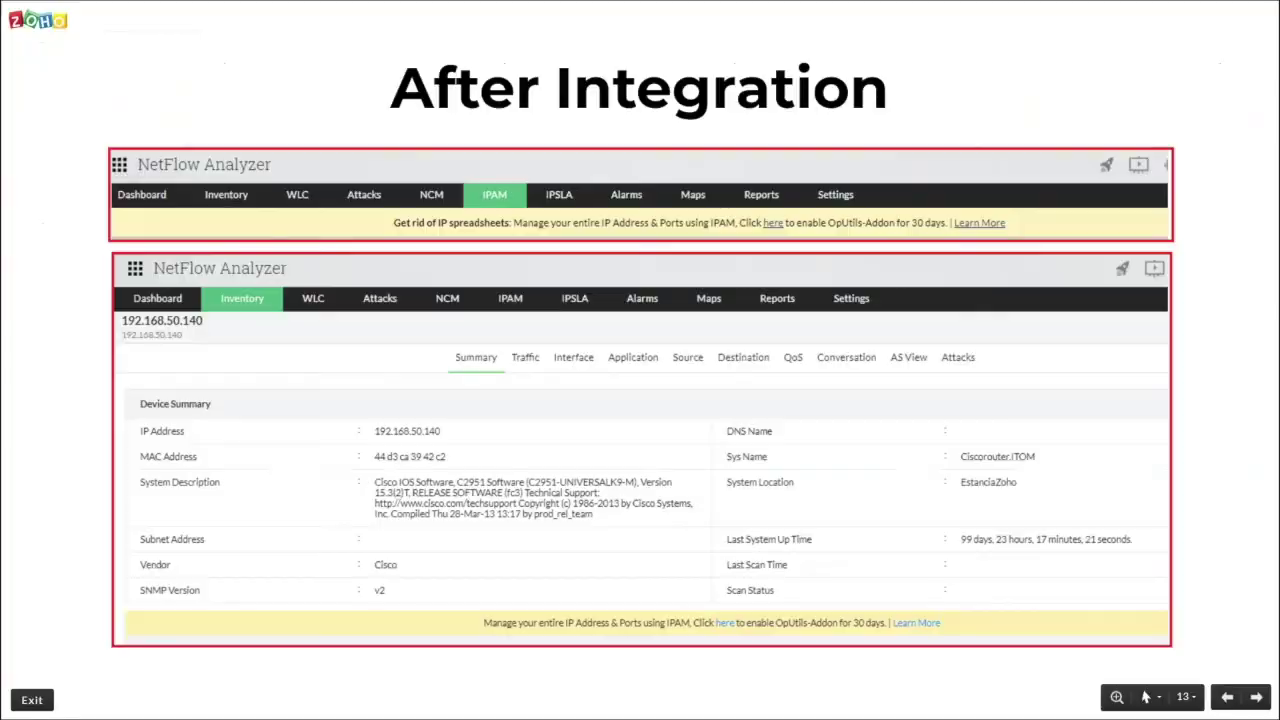
pyautogui.press('Right')
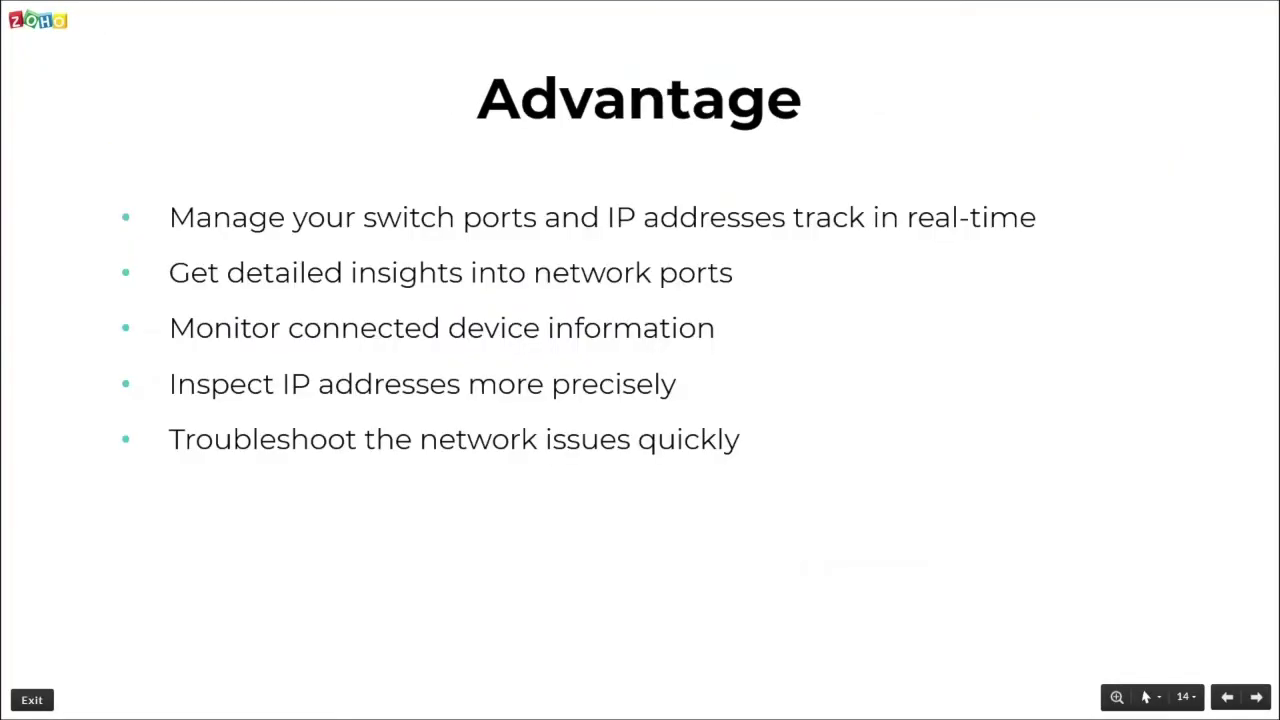